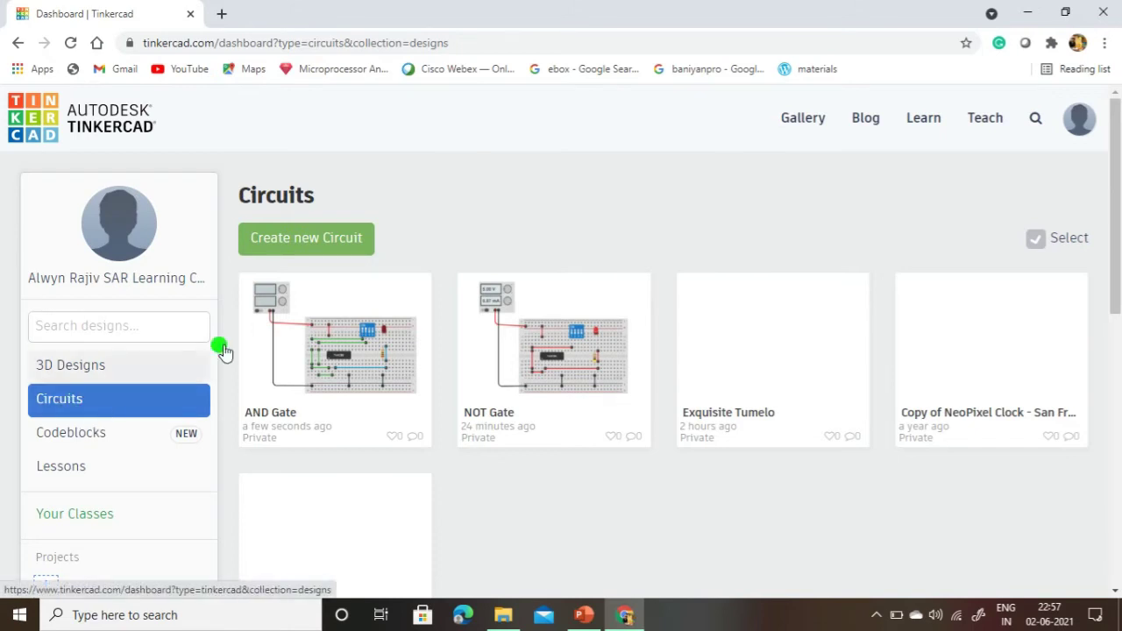
Create a new blank circuit and search the components library for 'Bread'
click(321, 234)
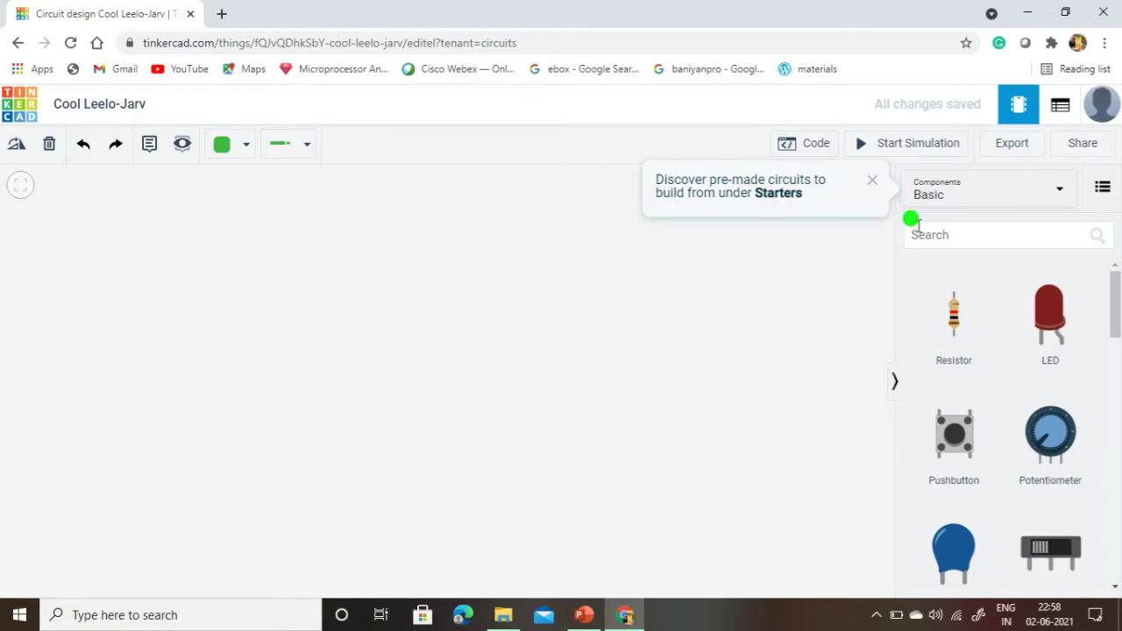
click(872, 180)
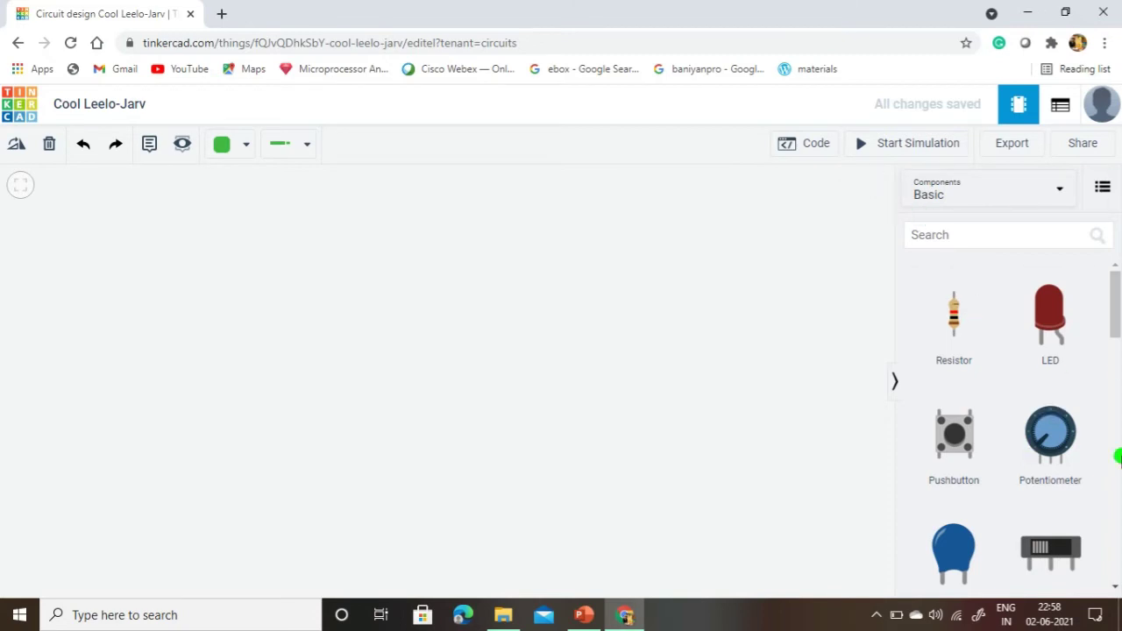
click(950, 236)
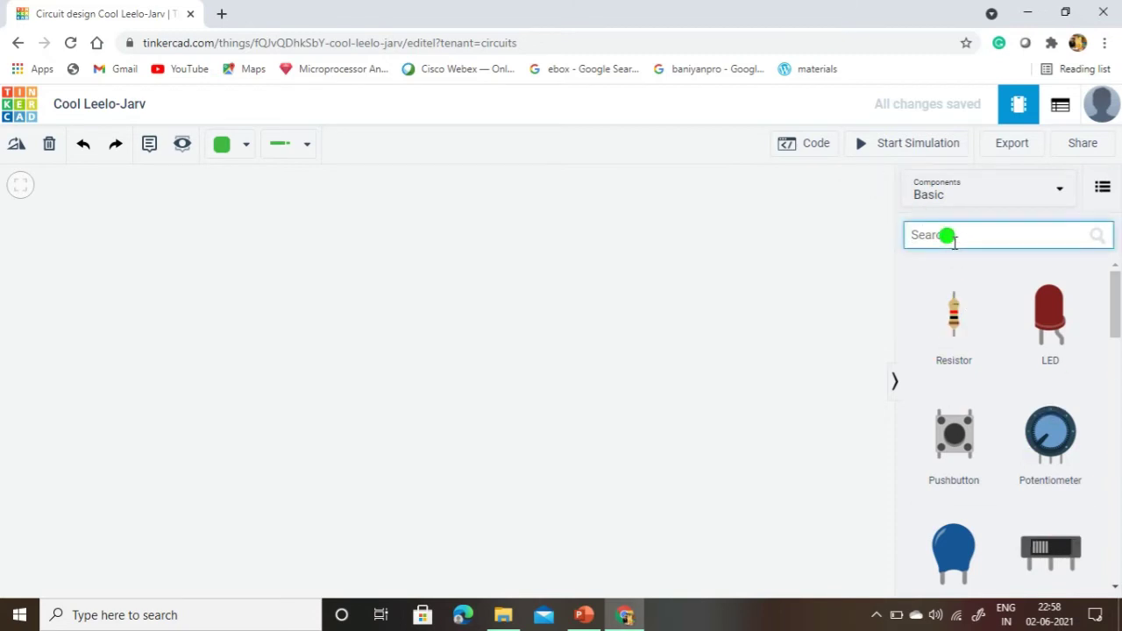
text(Bread)
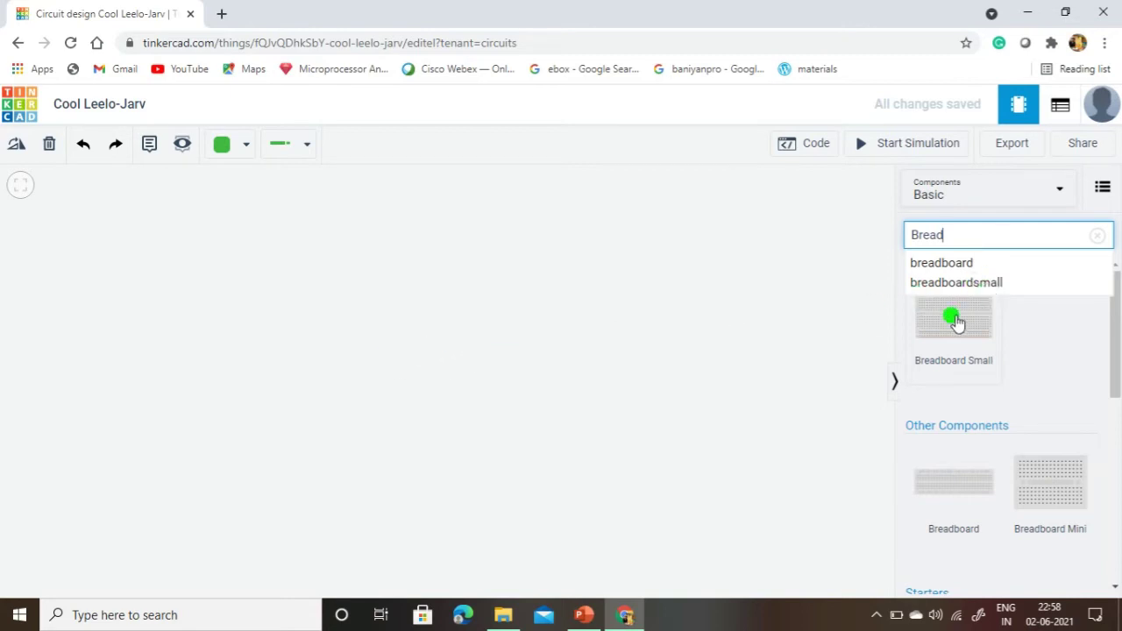
Place a Breadboard Small on the canvas and move it toward the centre
drag(955, 324, 514, 328)
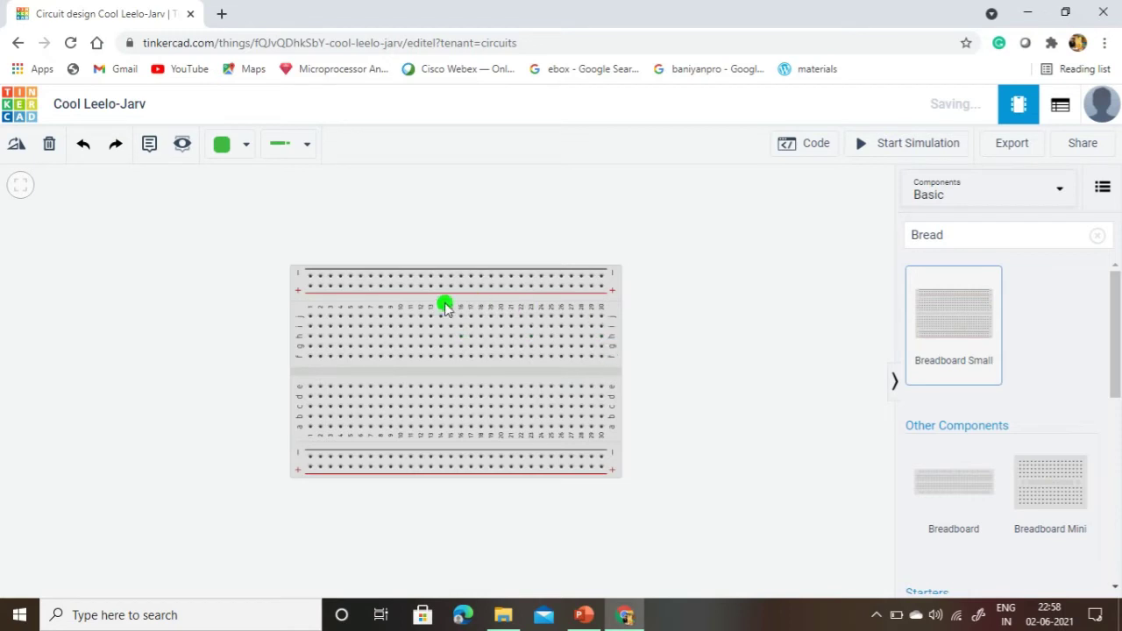
click(394, 354)
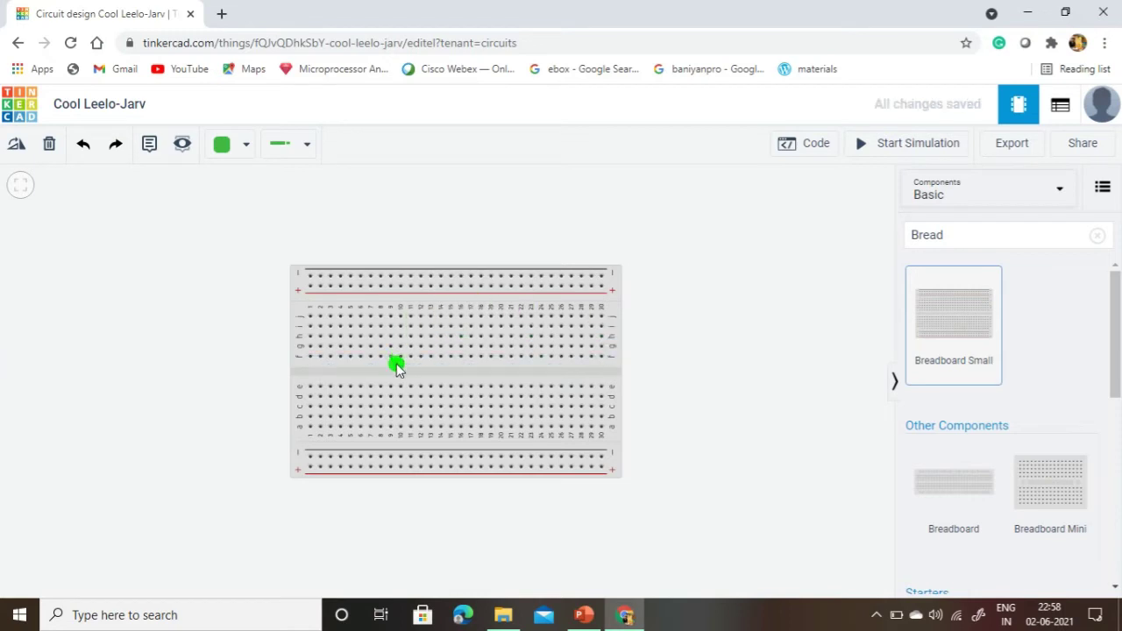
drag(391, 373, 456, 396)
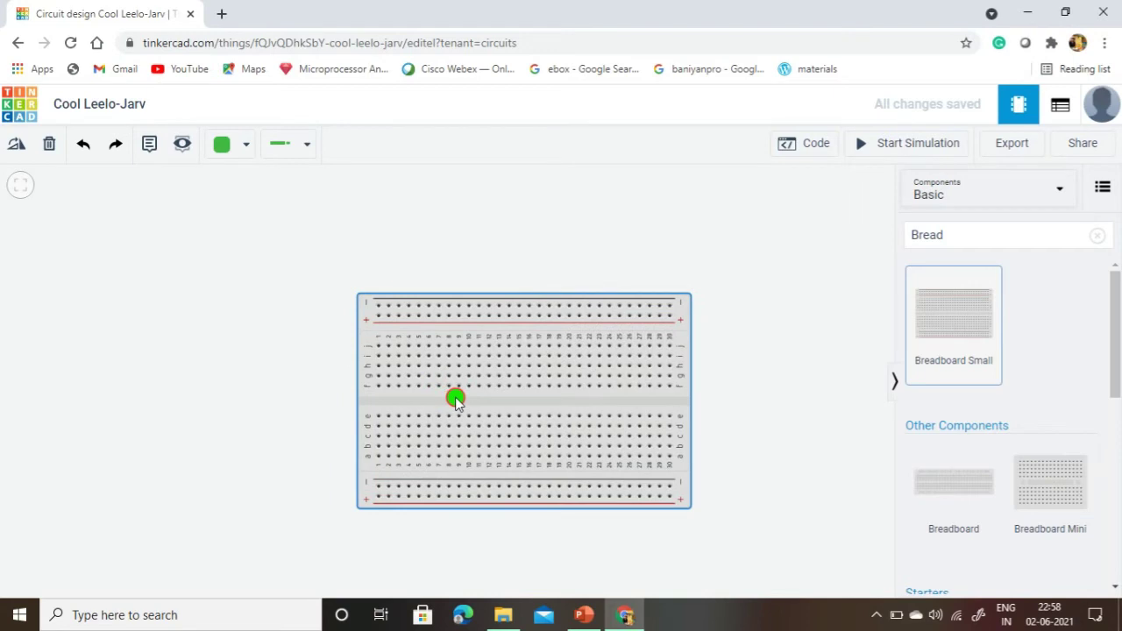
click(833, 332)
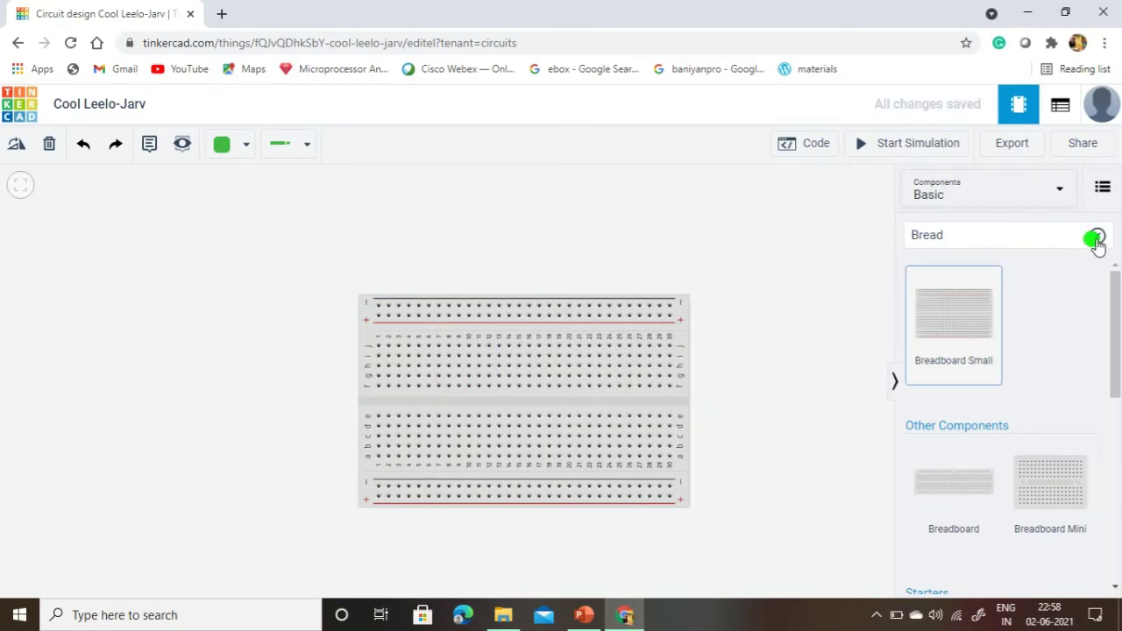
Search 'Power Su' and drop a 5 V, 5 A Power Supply above-left of the breadboard
click(1097, 238)
click(1015, 240)
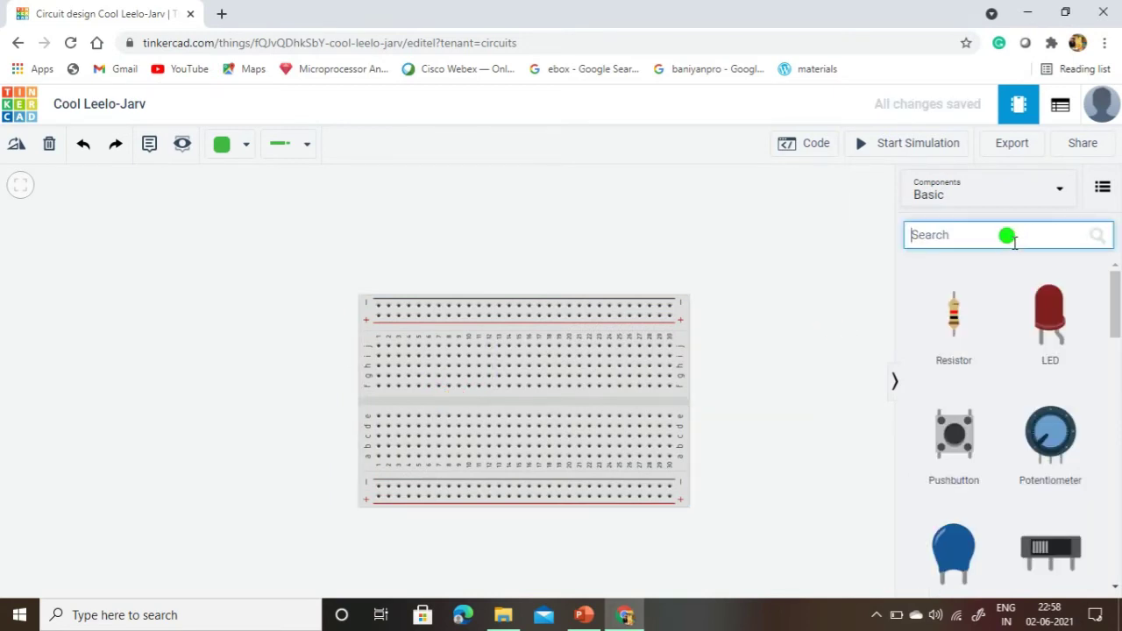
text(Powers)
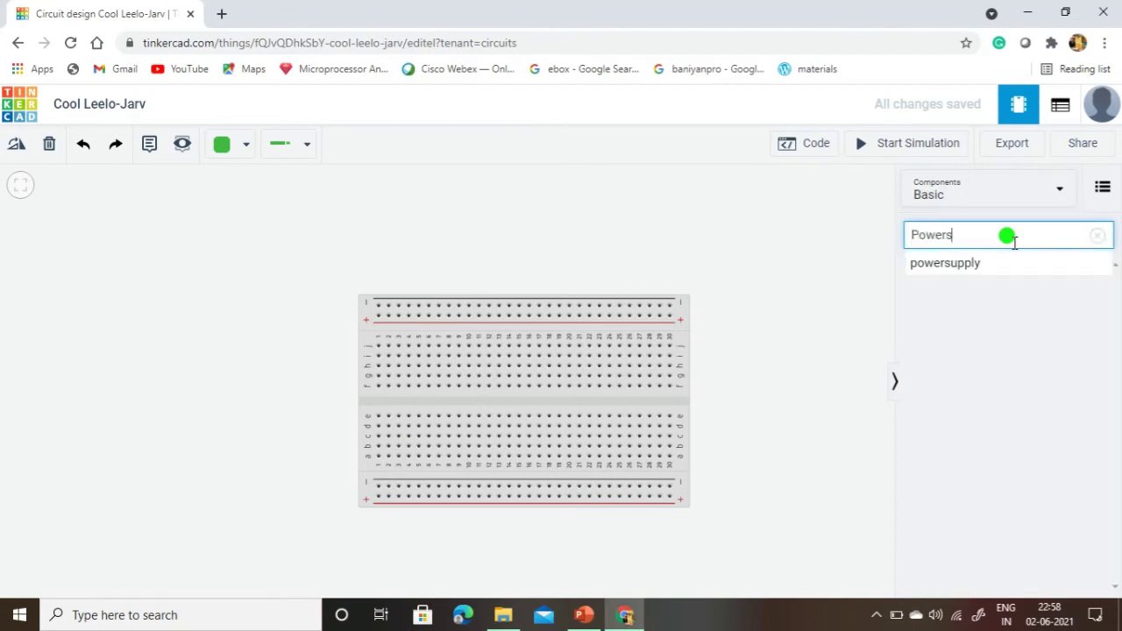
key(BackSpace)
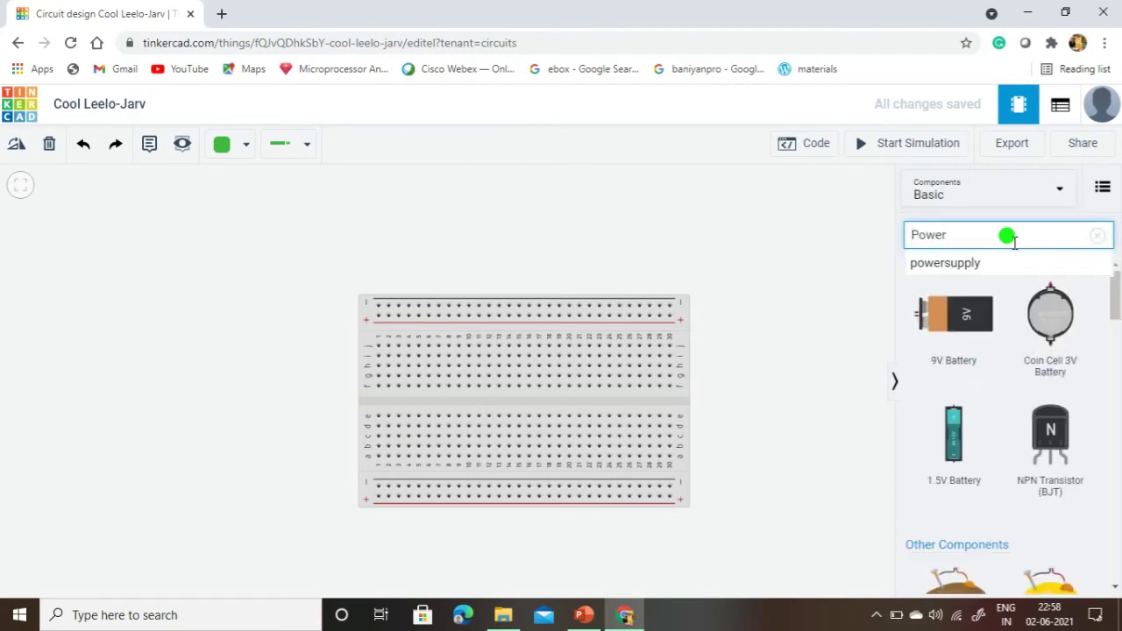
text(Sup)
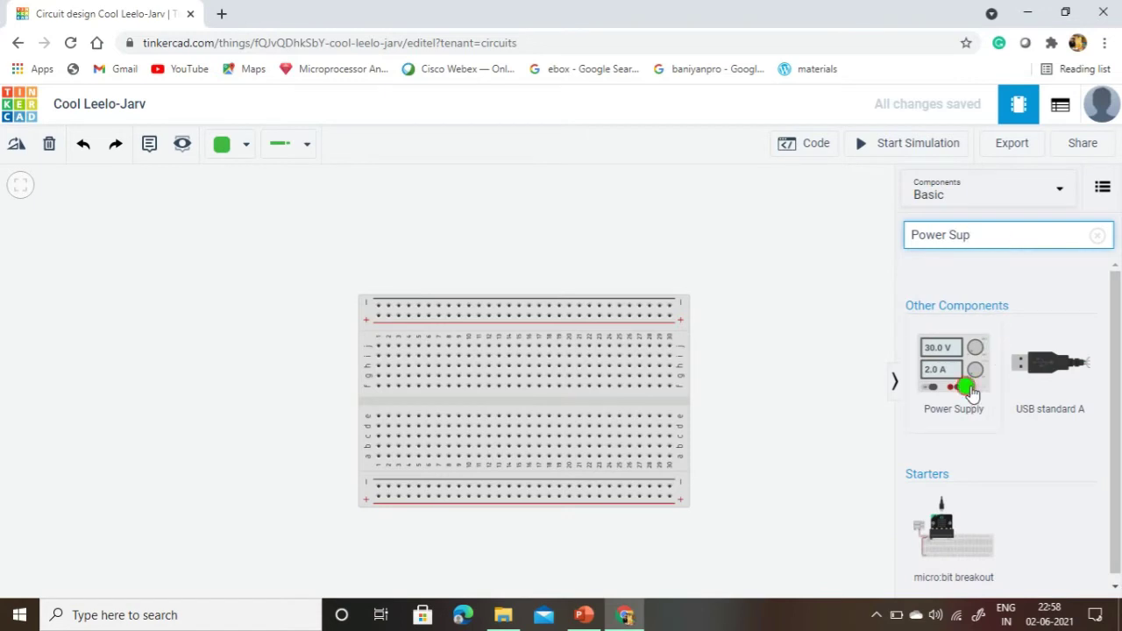
drag(971, 395, 275, 287)
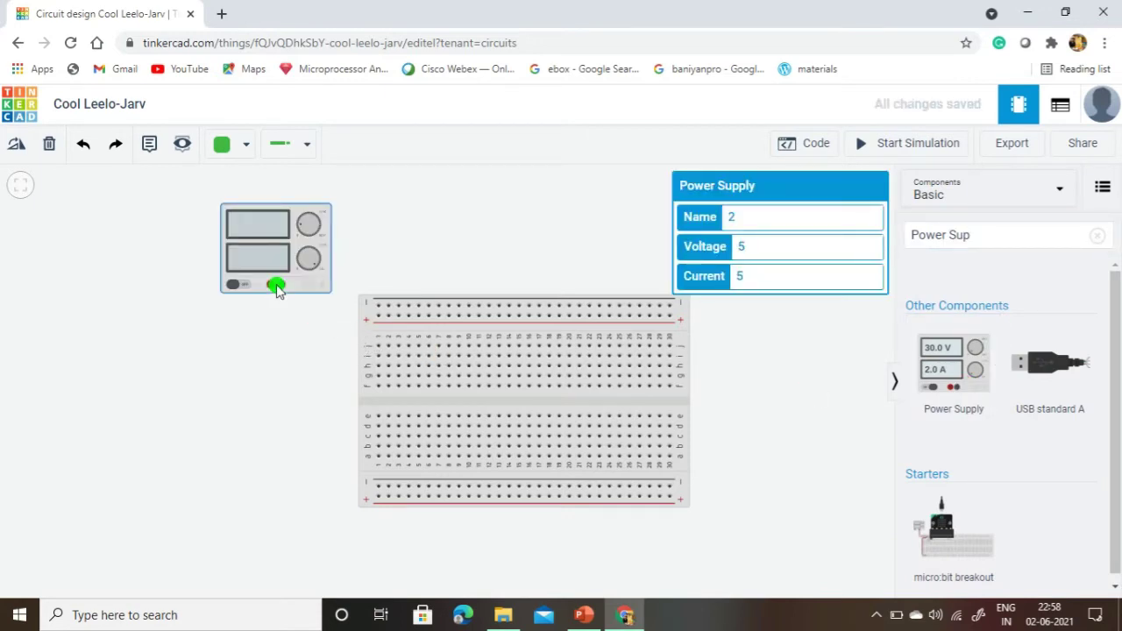
click(309, 325)
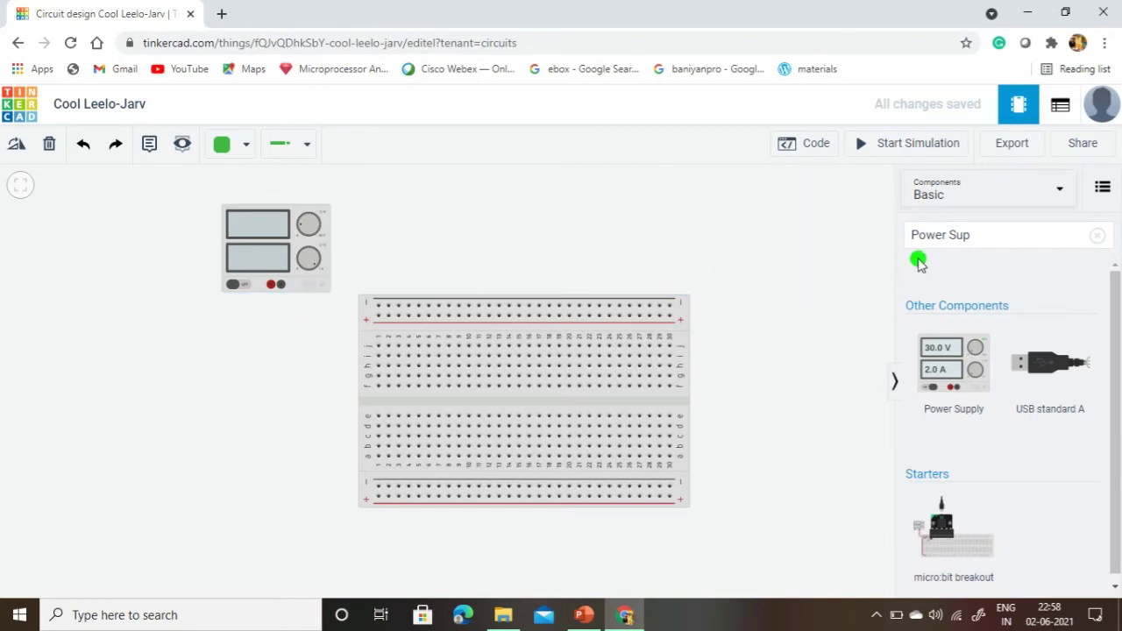
click(1098, 236)
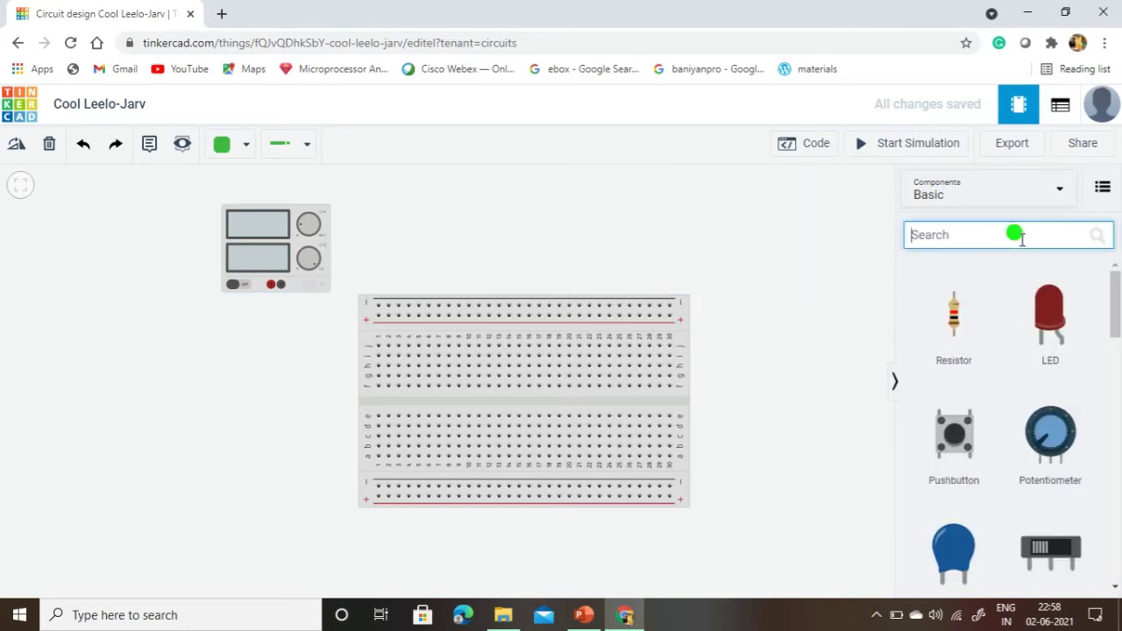
Seat the 74HC00 quad NAND chip across the breadboard gap and add a red LED above it
text(7400)
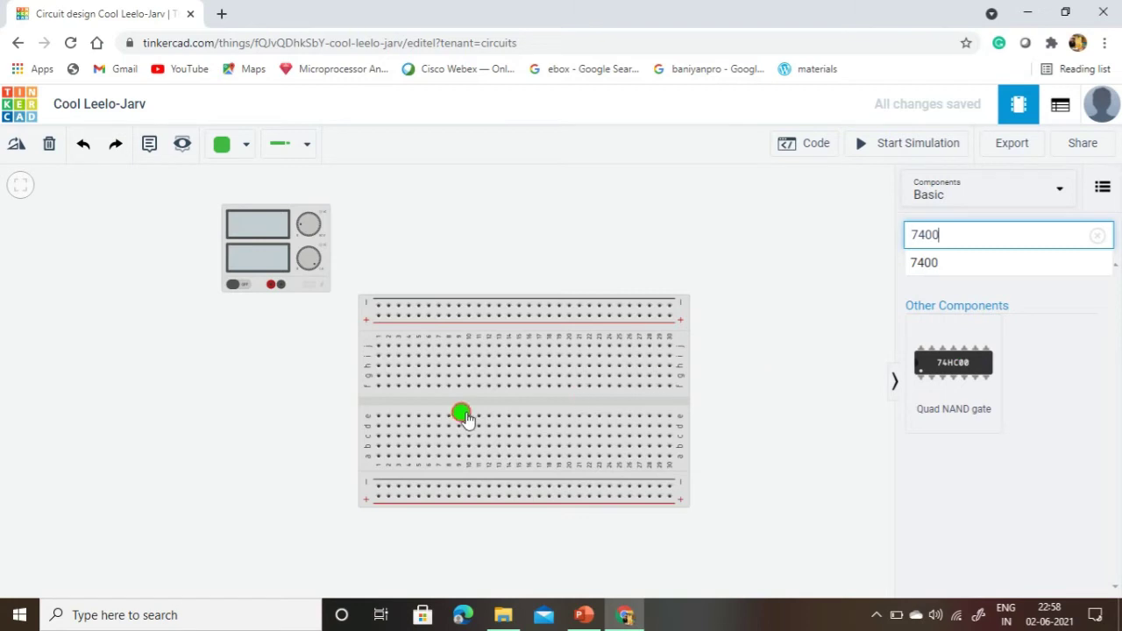
drag(439, 397, 467, 406)
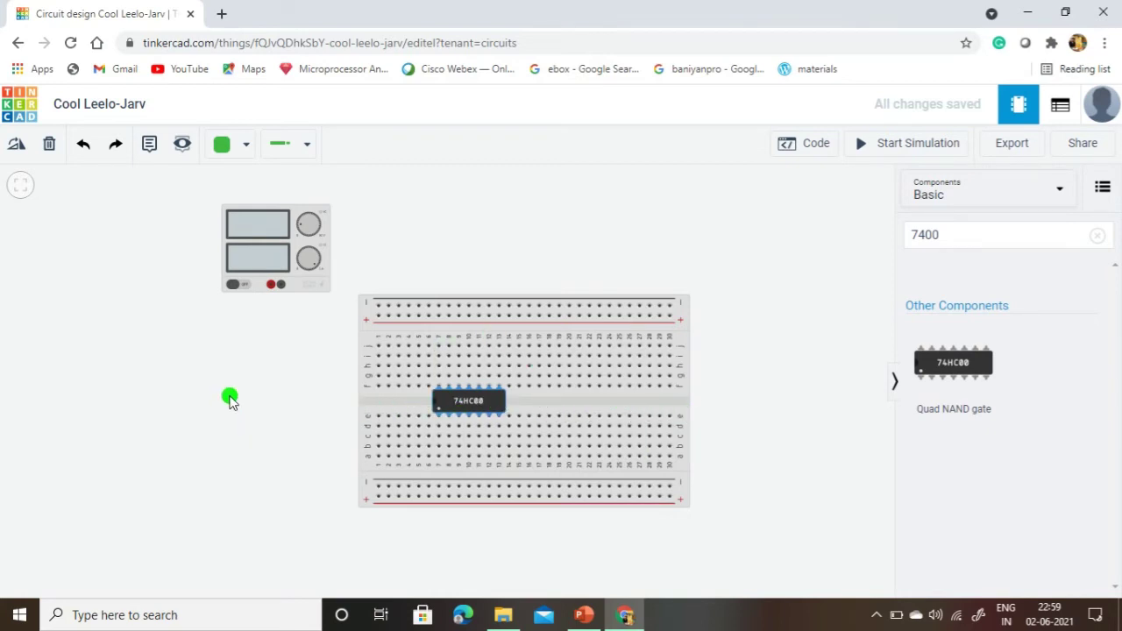
click(1096, 241)
drag(1049, 313, 601, 352)
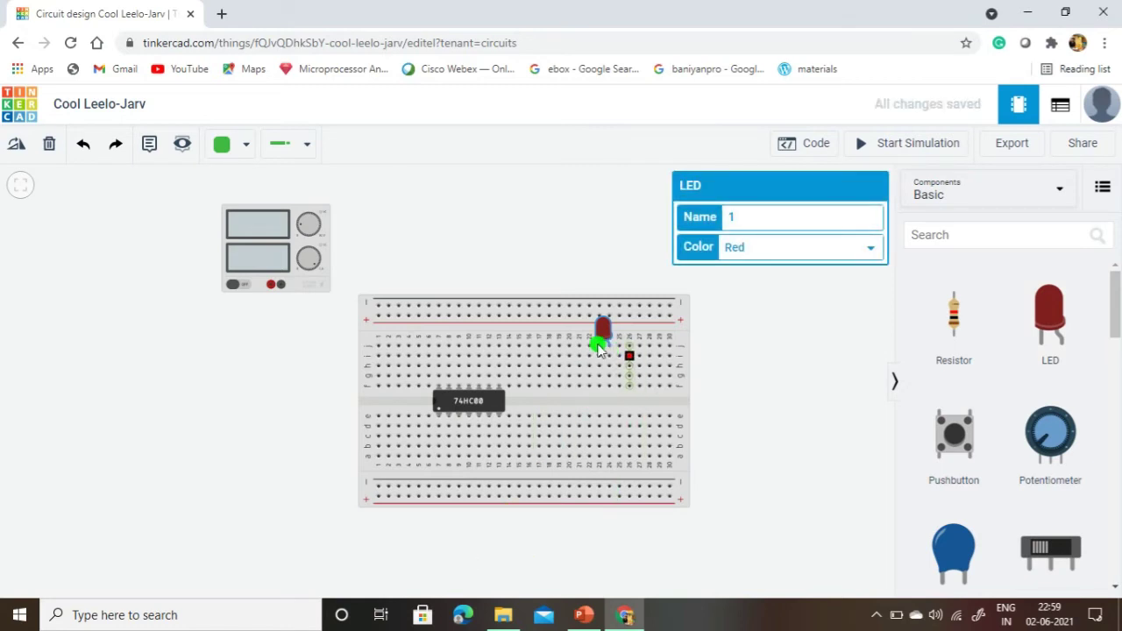
Place a resistor across the breadboard's centre gap and set it to 250 Ω
click(788, 391)
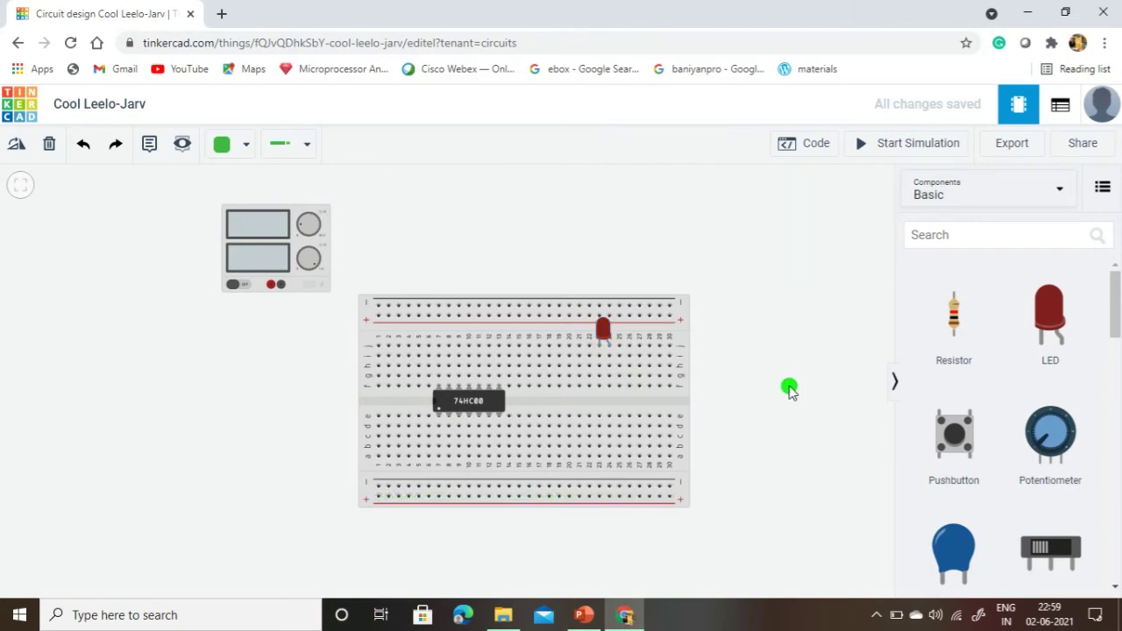
drag(952, 313, 618, 408)
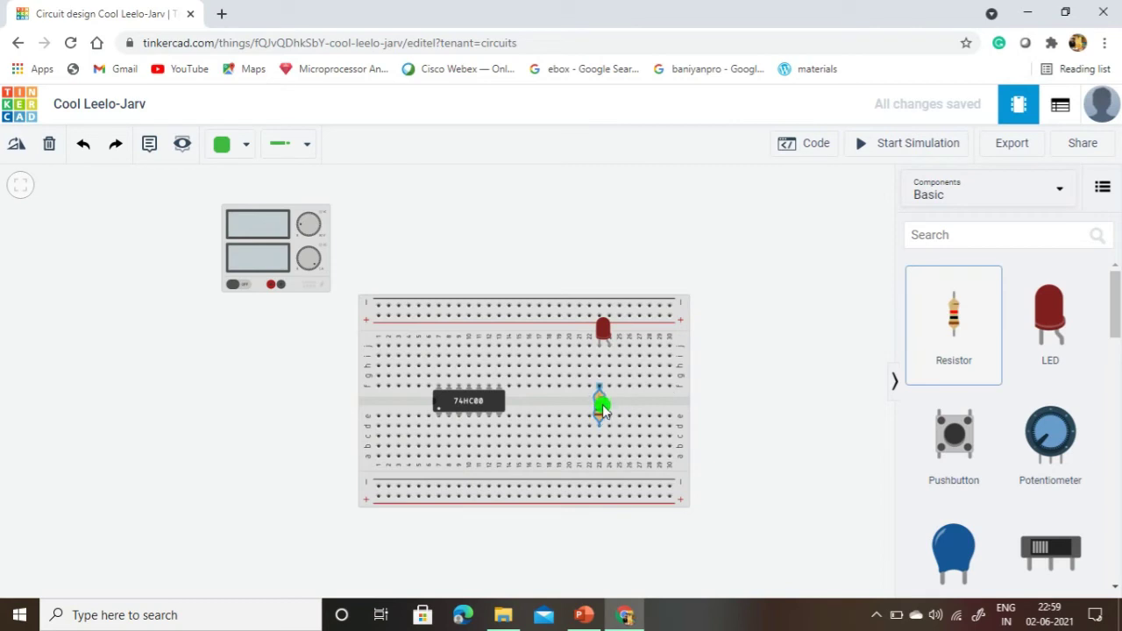
drag(601, 406, 602, 406)
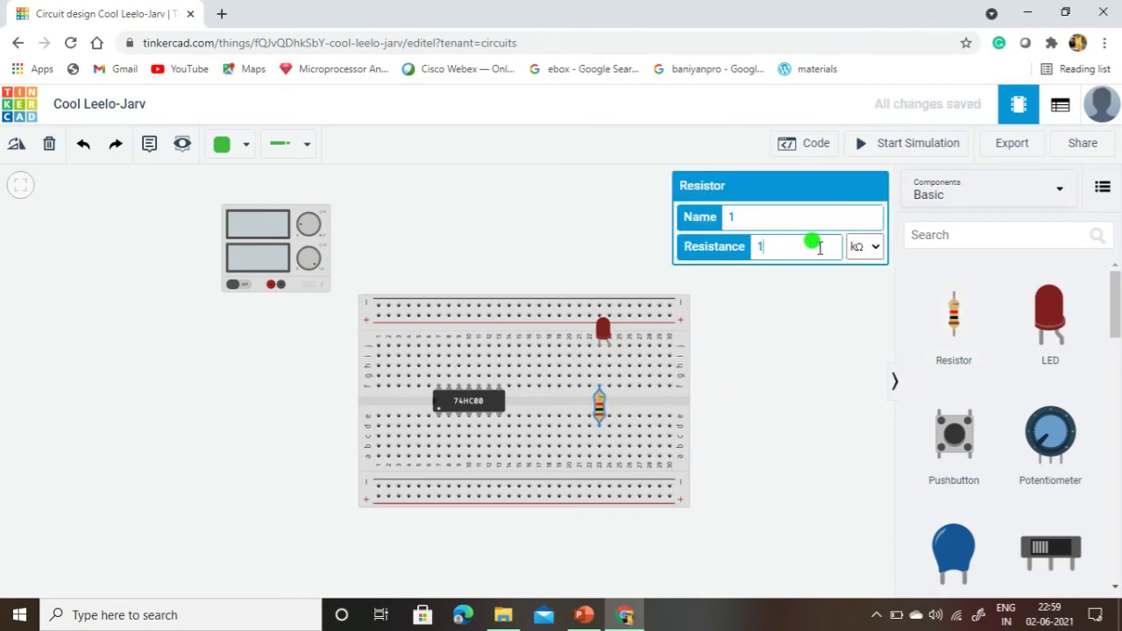
drag(820, 247, 736, 255)
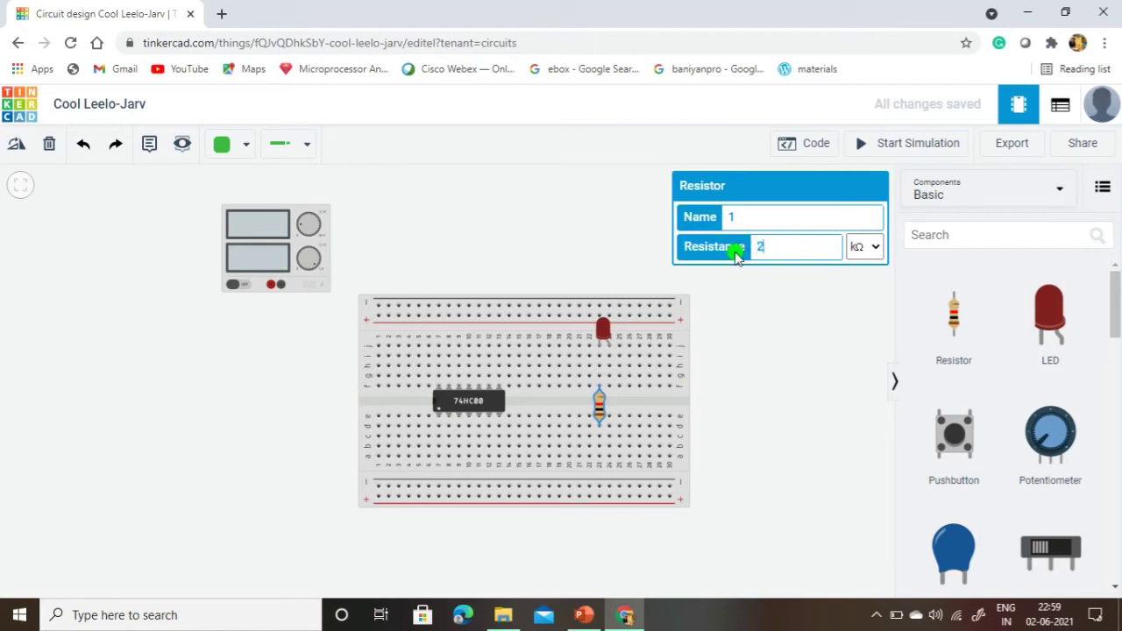
click(874, 246)
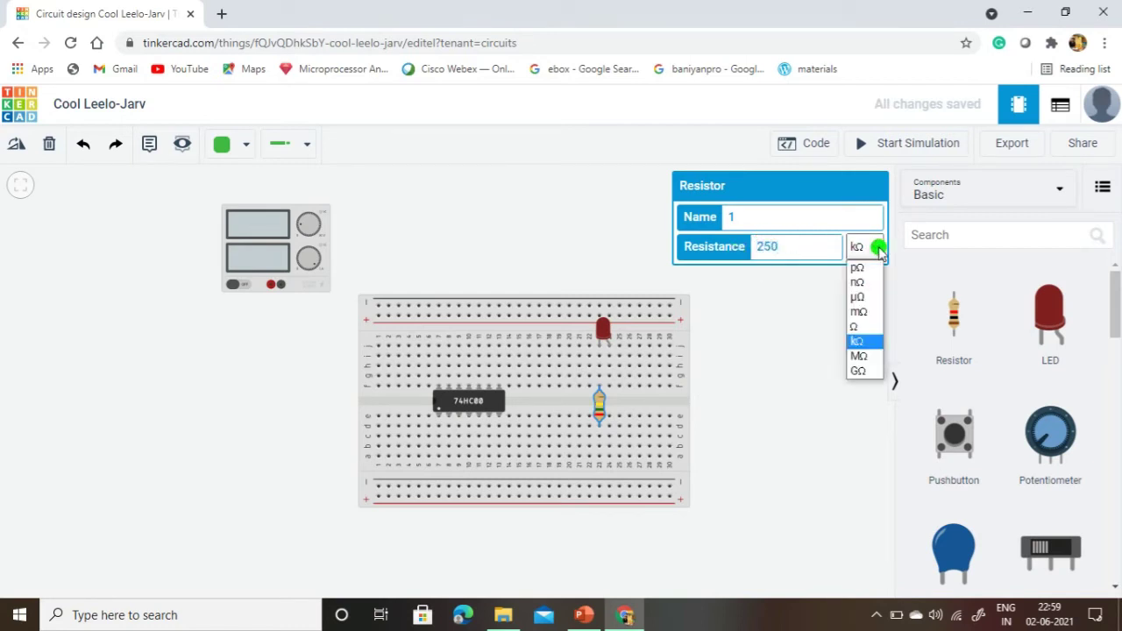
click(858, 334)
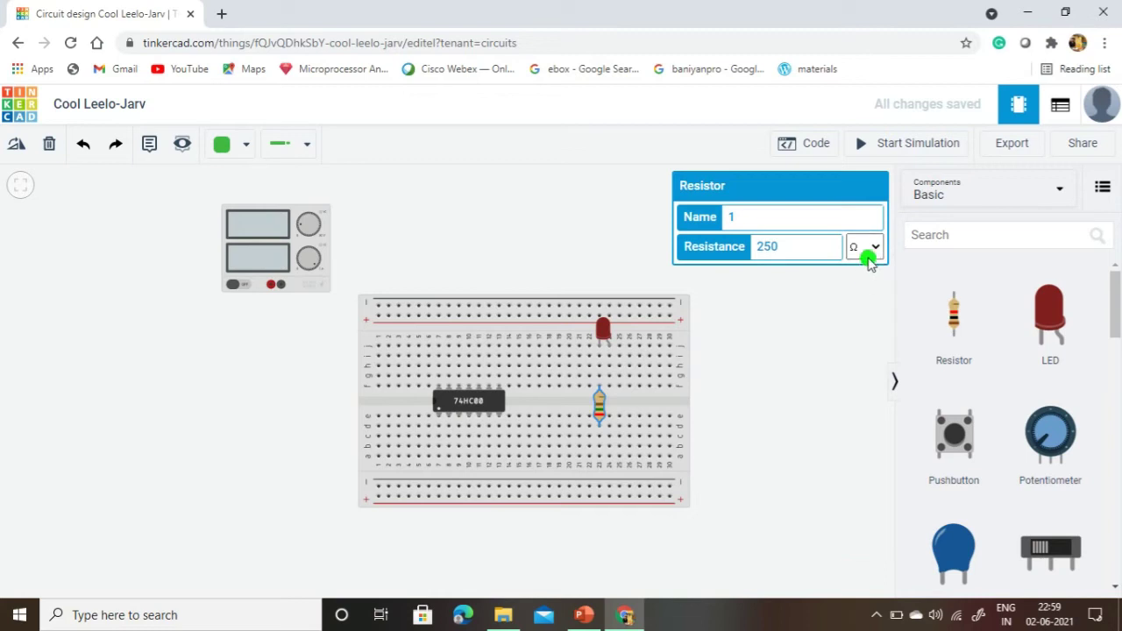
click(786, 395)
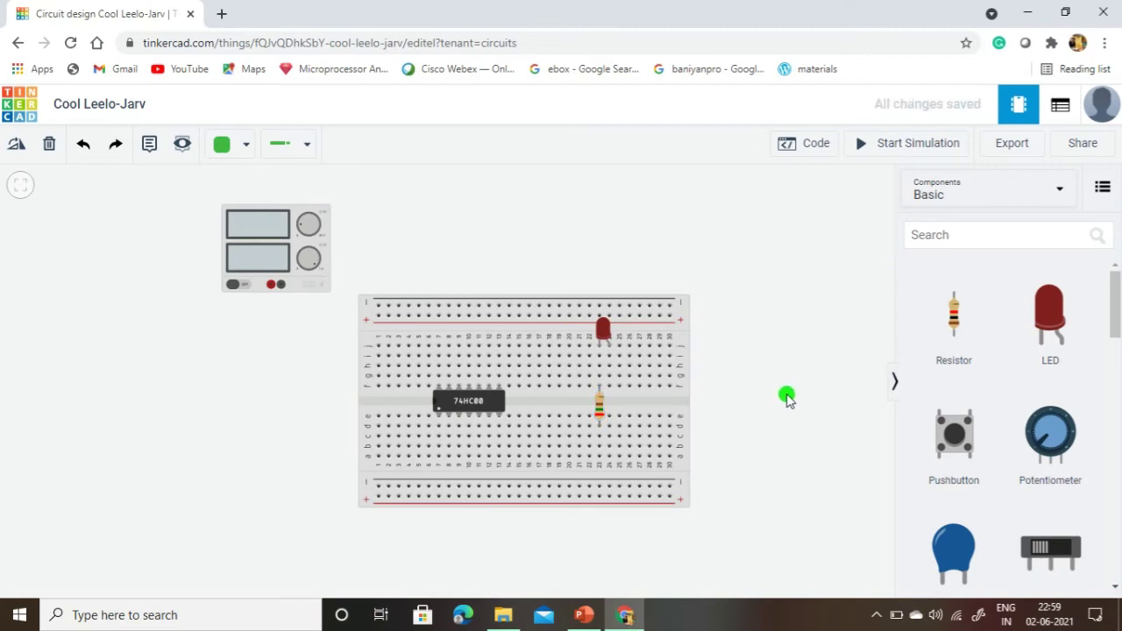
click(1059, 234)
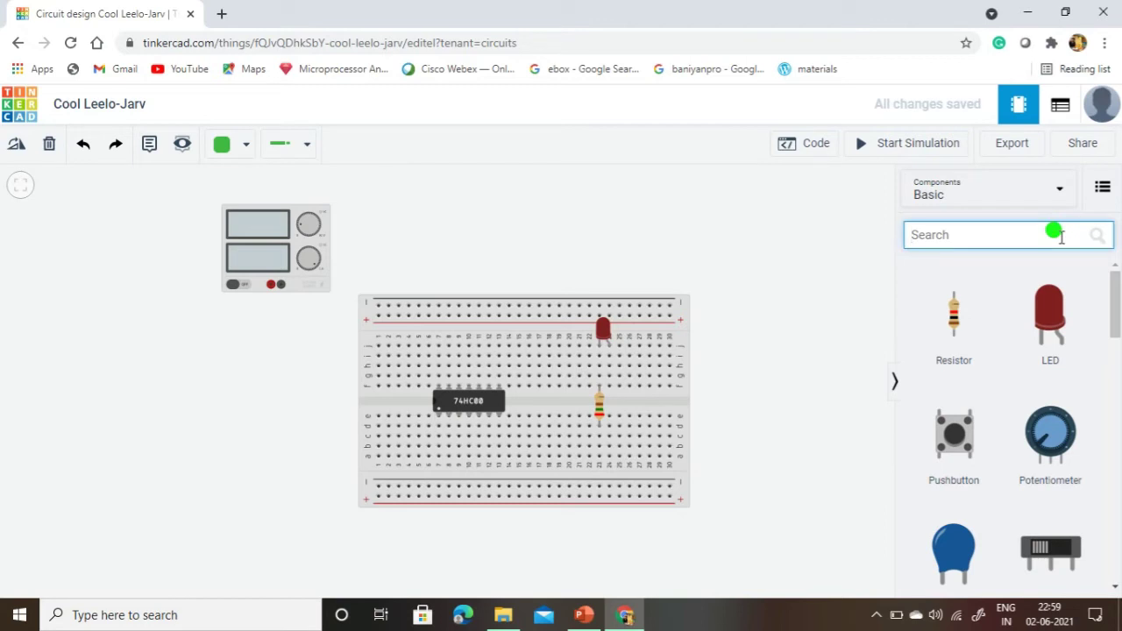
Search 'switch' and put a DIP Switch SPST x 4 on the breadboard's upper half beside the LED
text(switch)
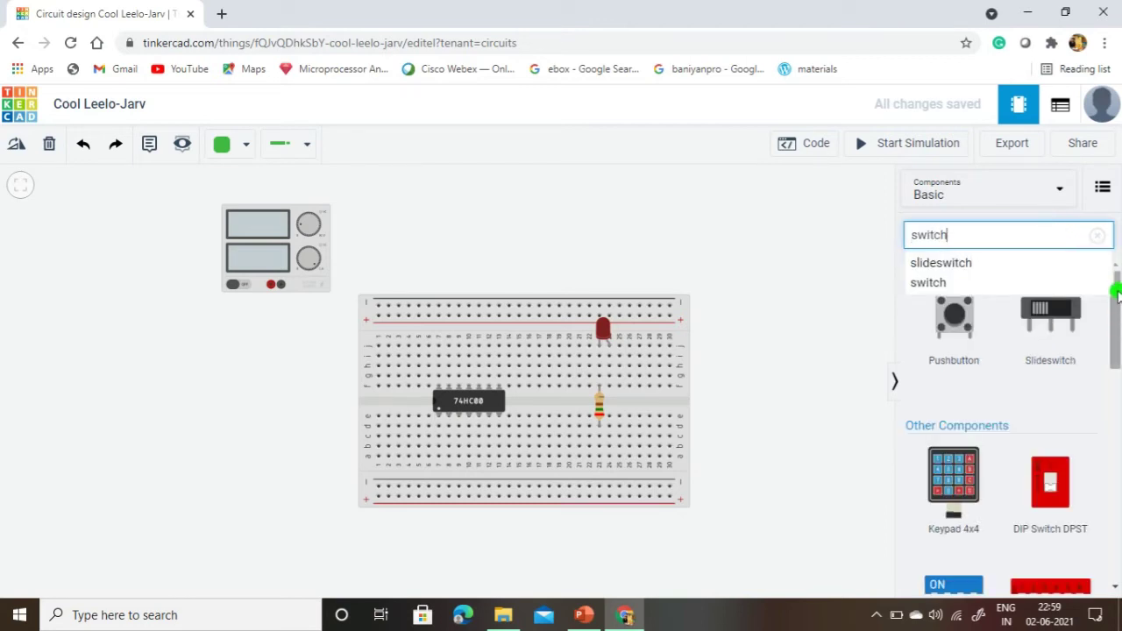
drag(1114, 310, 1077, 386)
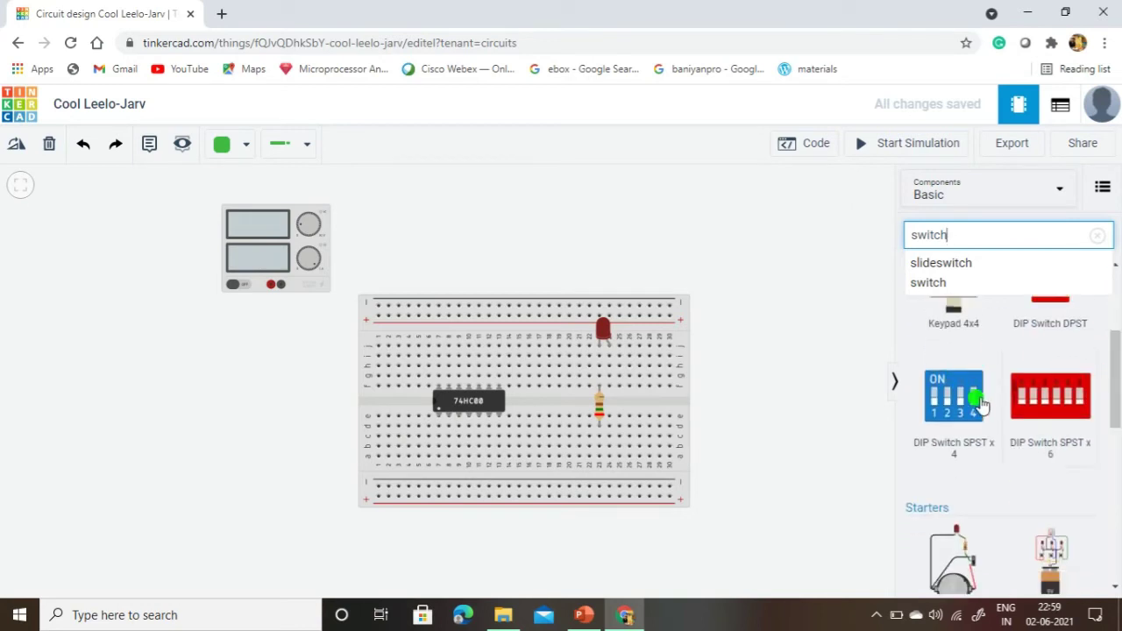
drag(961, 384, 541, 340)
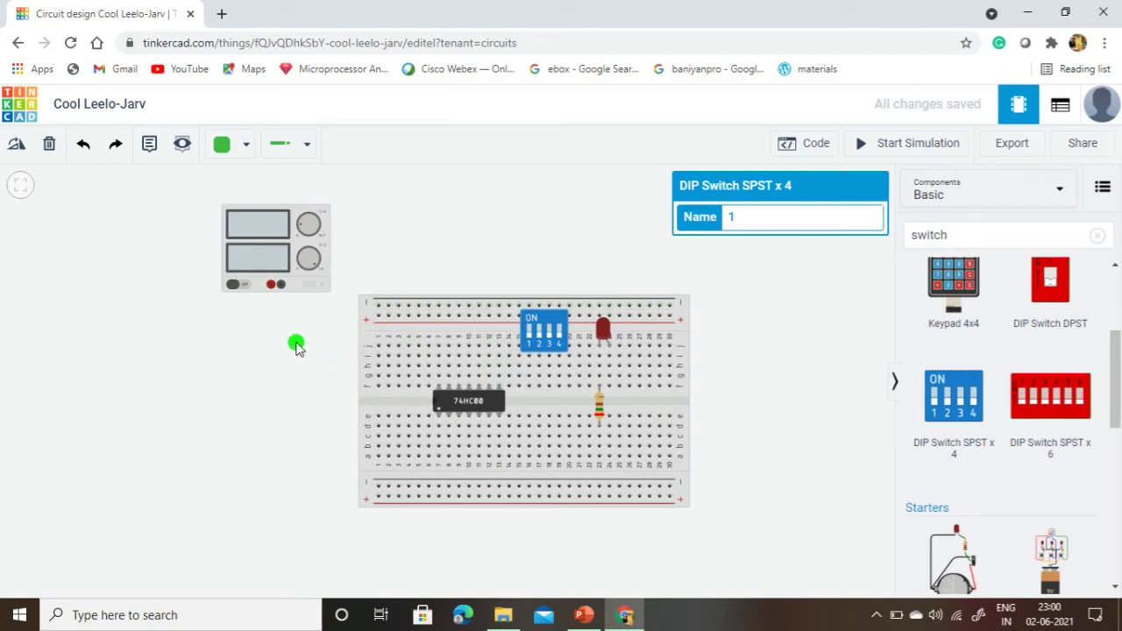
Set new wires to black, Hookup style
click(243, 149)
click(241, 198)
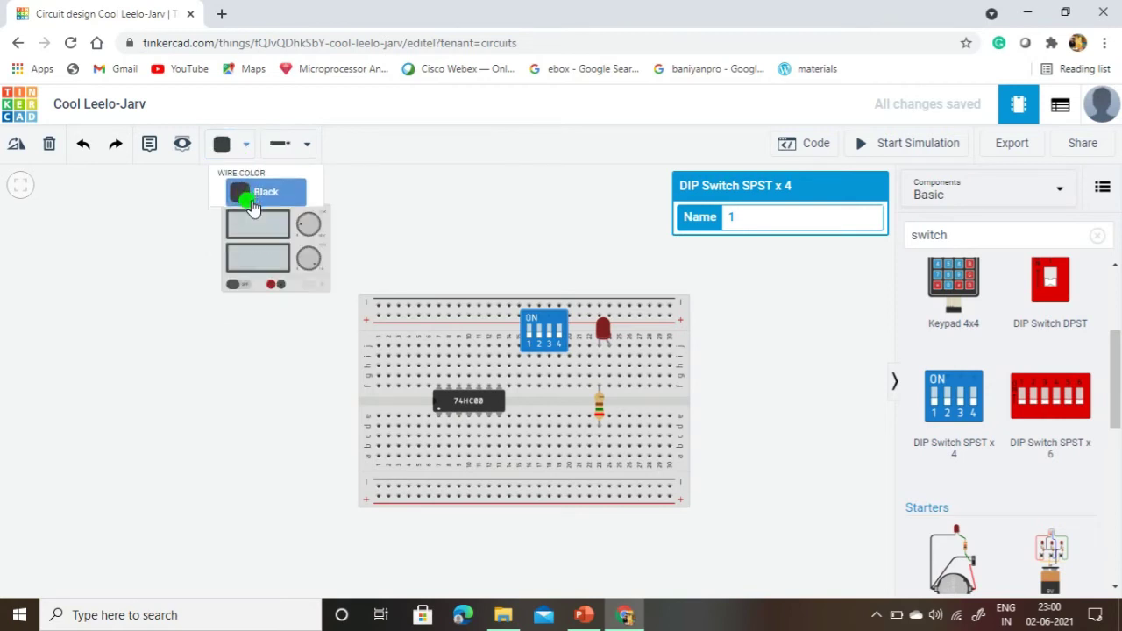
click(307, 156)
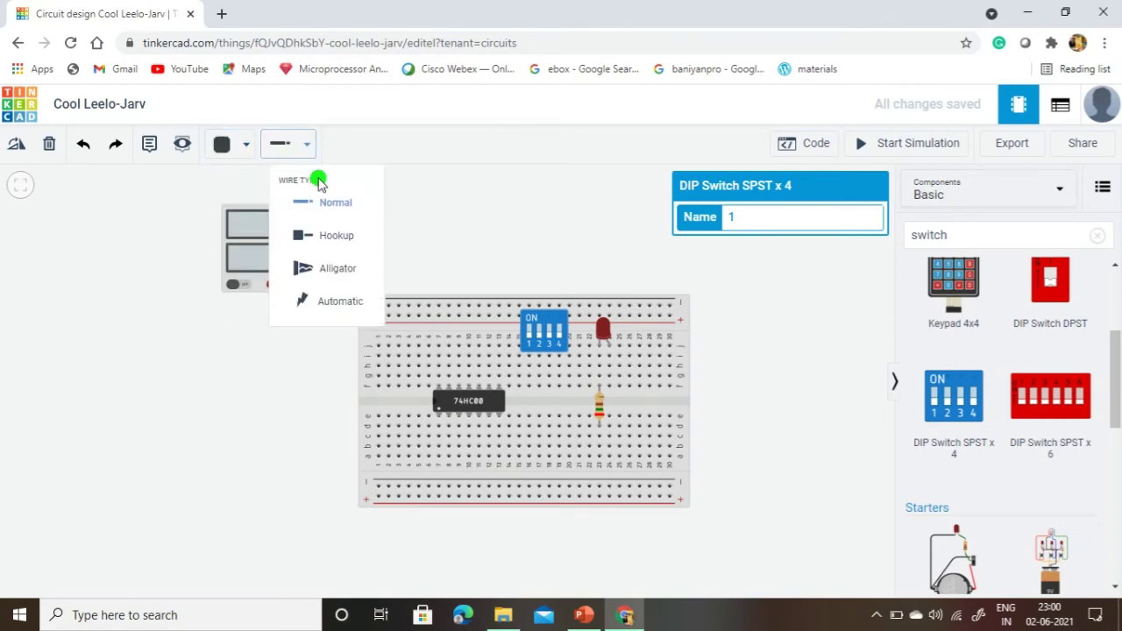
click(321, 231)
Wire the power supply's negative terminal to the breadboard's bottom rail
click(281, 289)
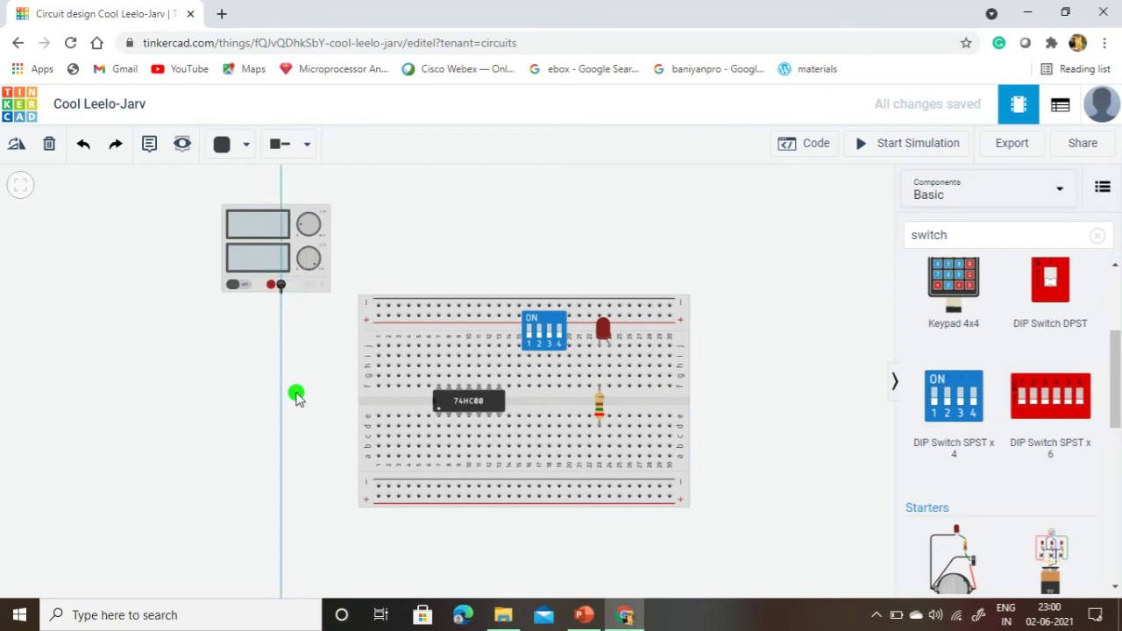
click(282, 487)
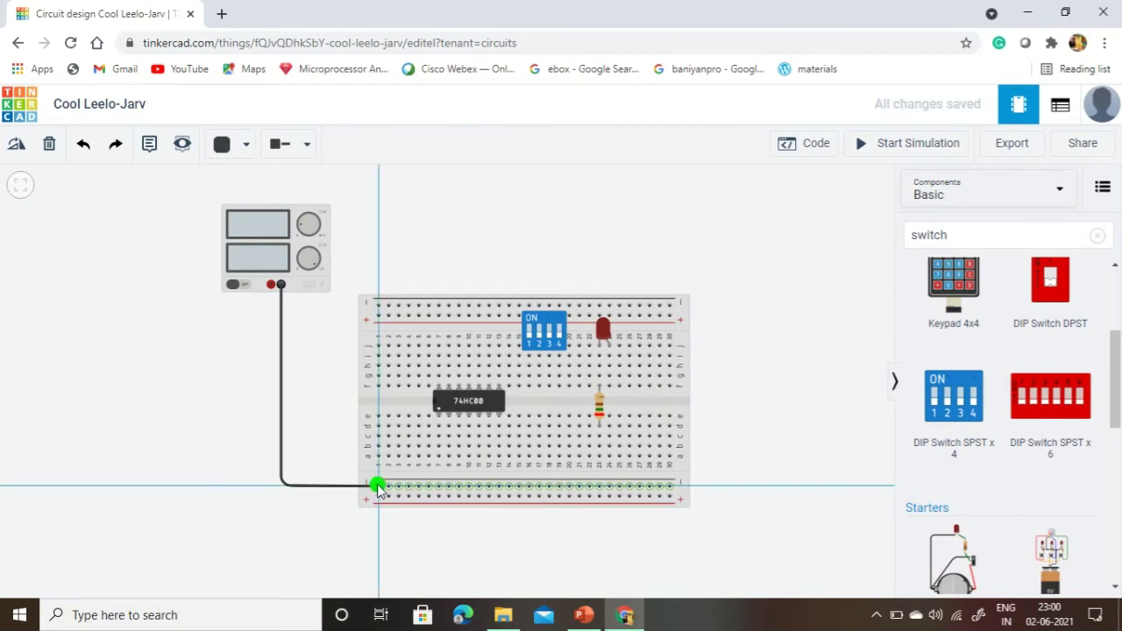
click(378, 486)
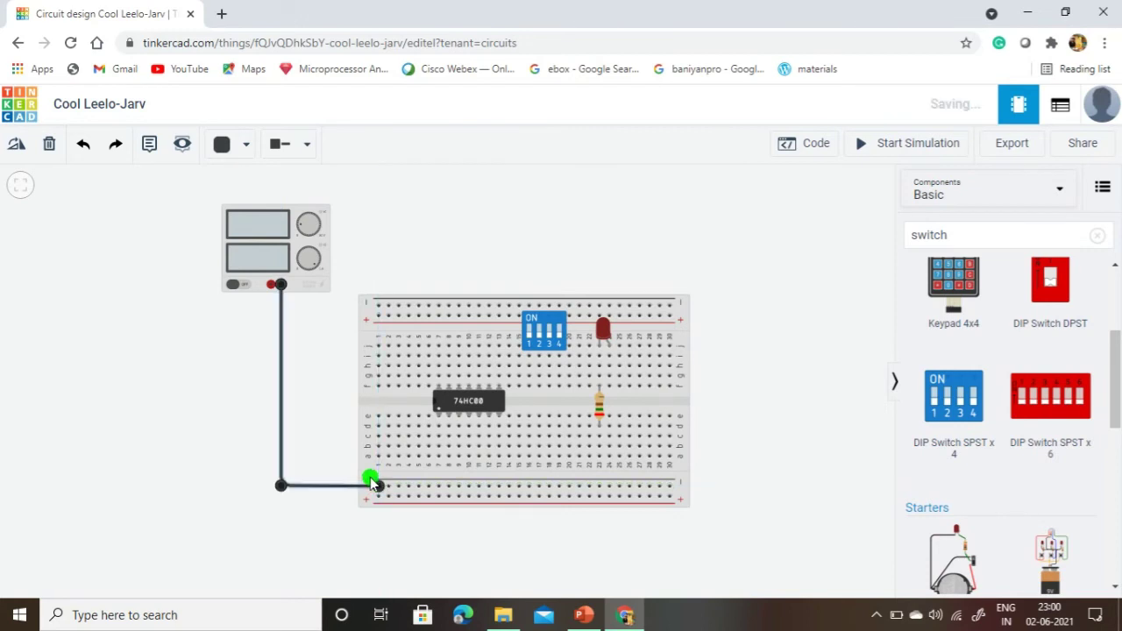
Connect the chip's right-end column and the resistor's lower lead to the bottom rail
click(498, 457)
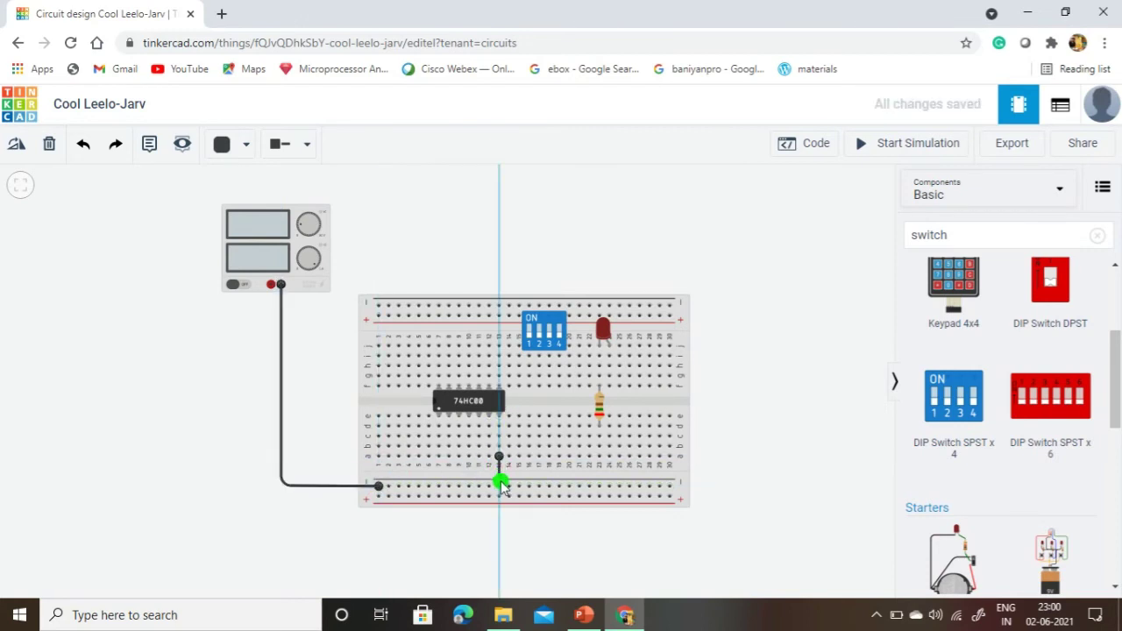
click(500, 487)
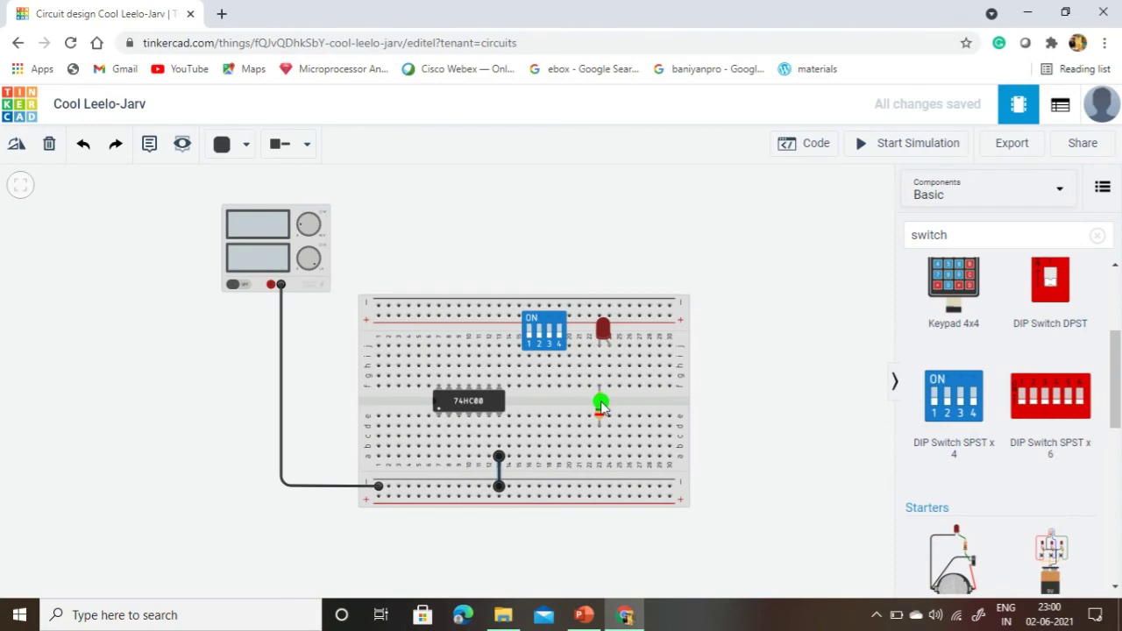
drag(602, 406, 600, 454)
click(601, 457)
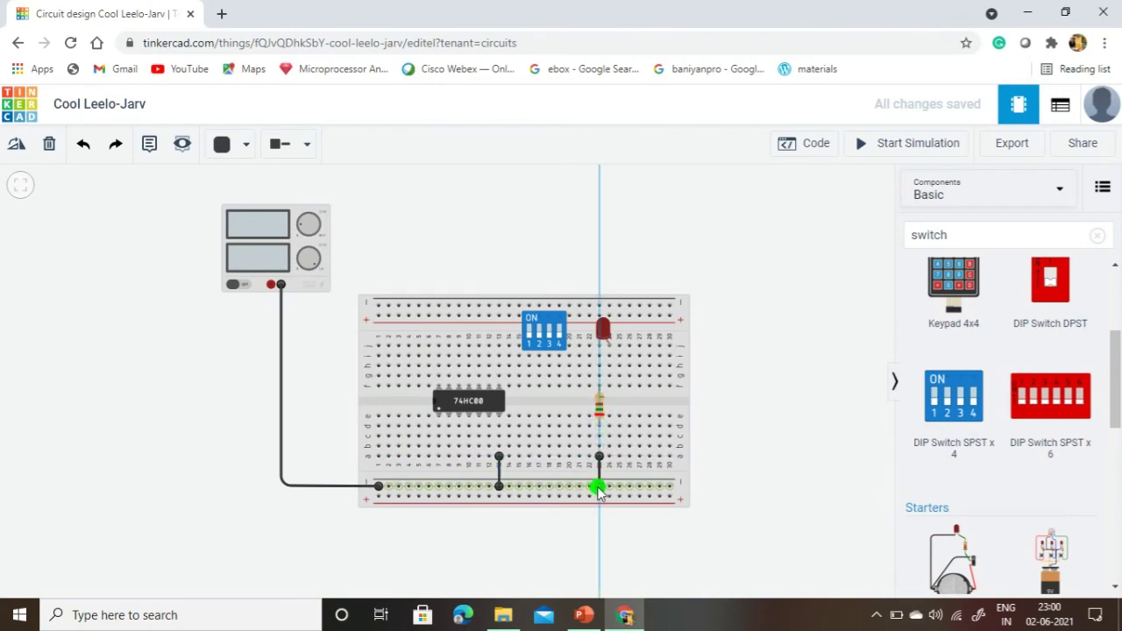
click(602, 486)
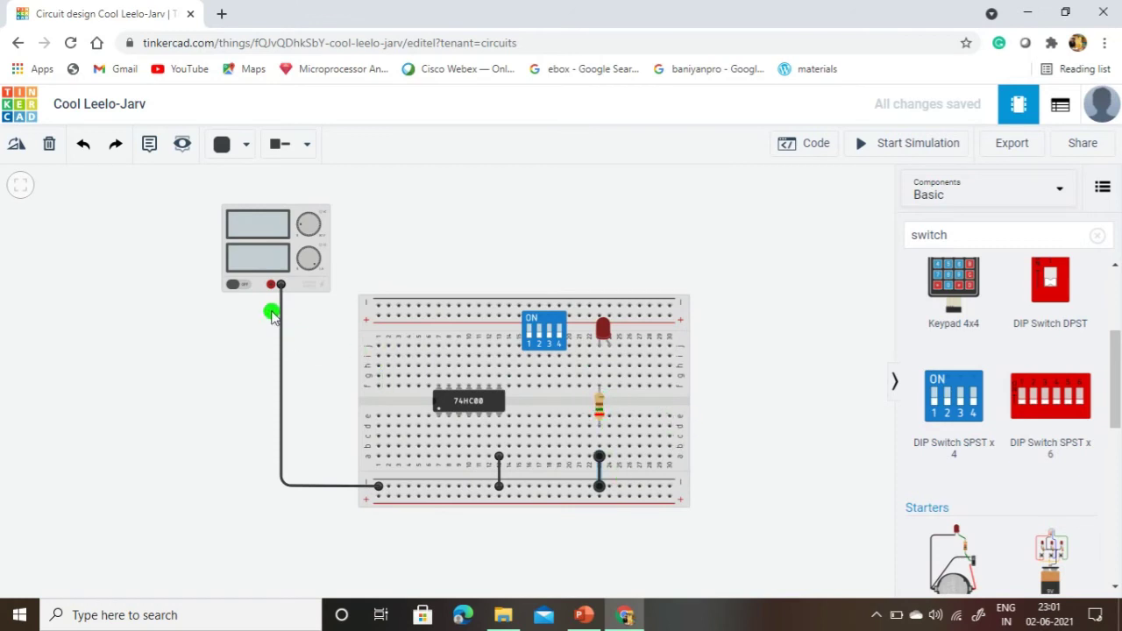
Switch wires to red and link the supply's positive terminal to the top rail
click(242, 145)
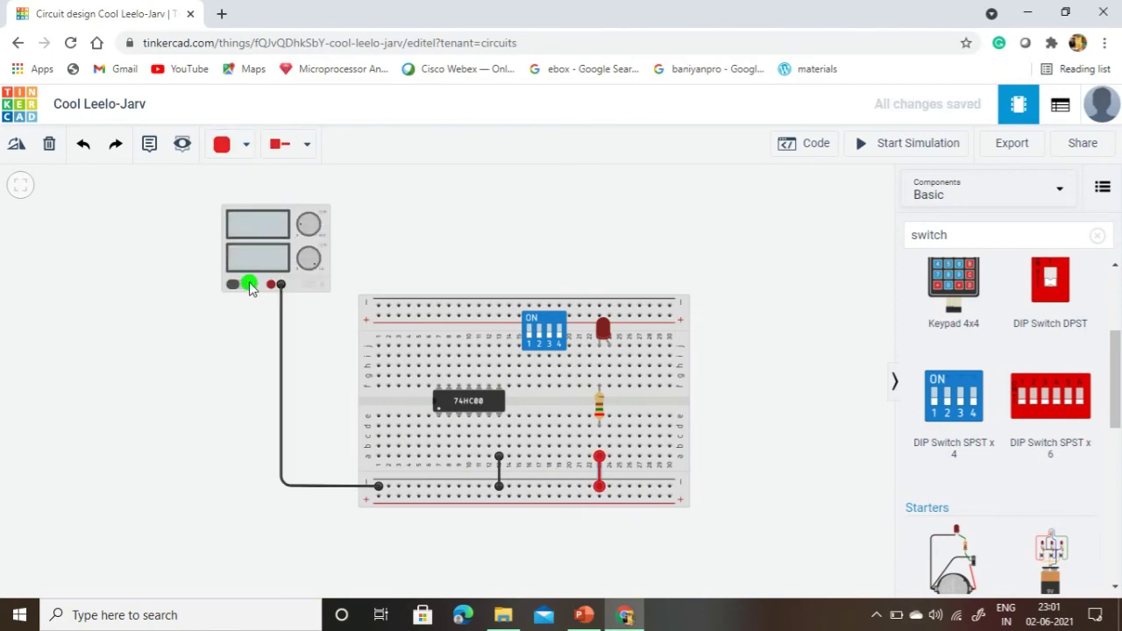
click(270, 285)
click(375, 314)
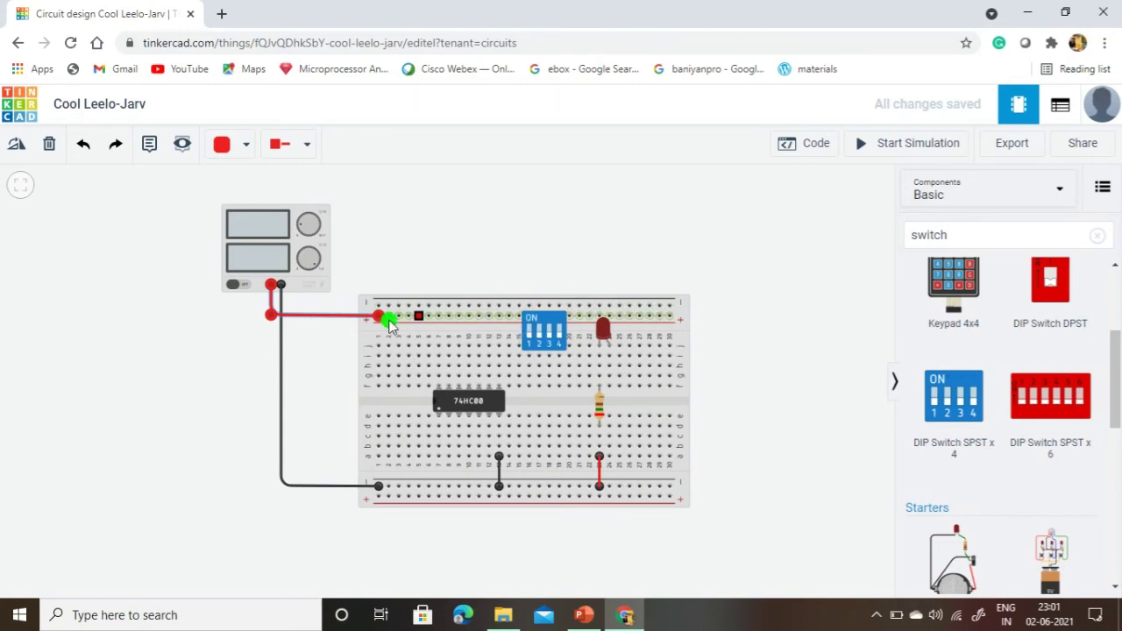
Run a red wire from the top rail down to the chip's top-left column
click(438, 318)
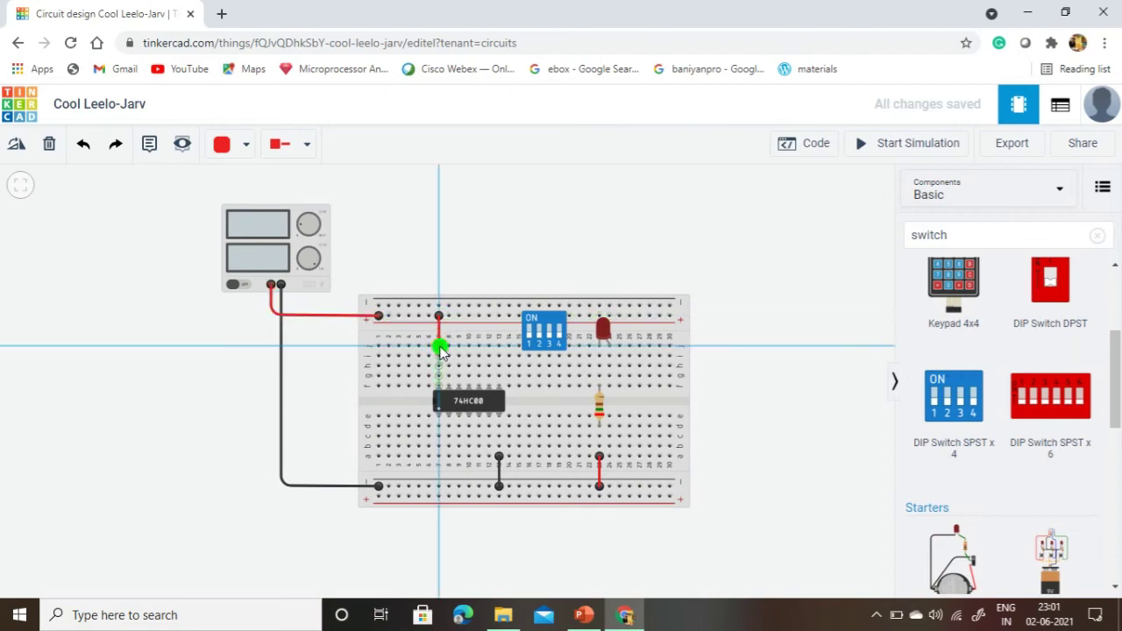
click(438, 346)
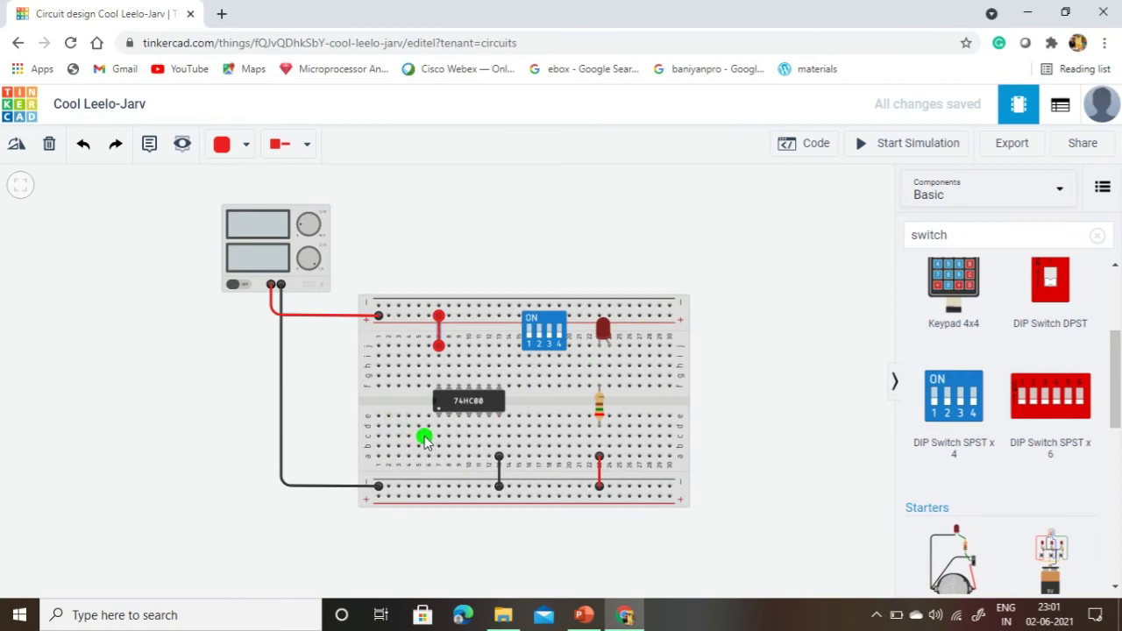
click(530, 355)
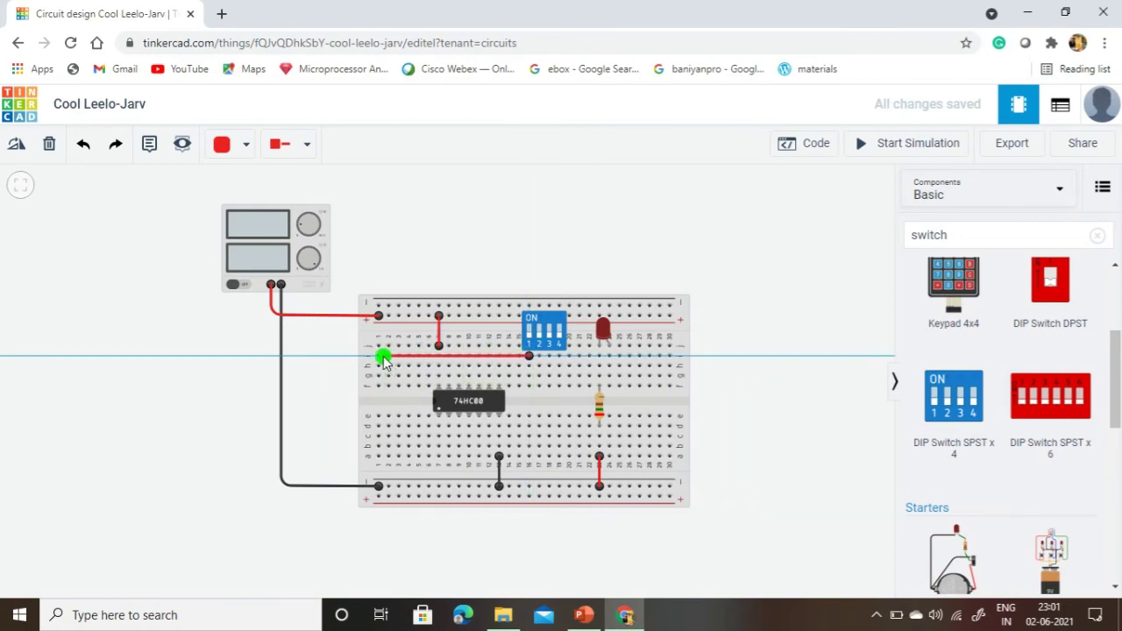
Cancel the red wire, switch to green, and wire from the DIP switch to the left column and down it
key(Escape)
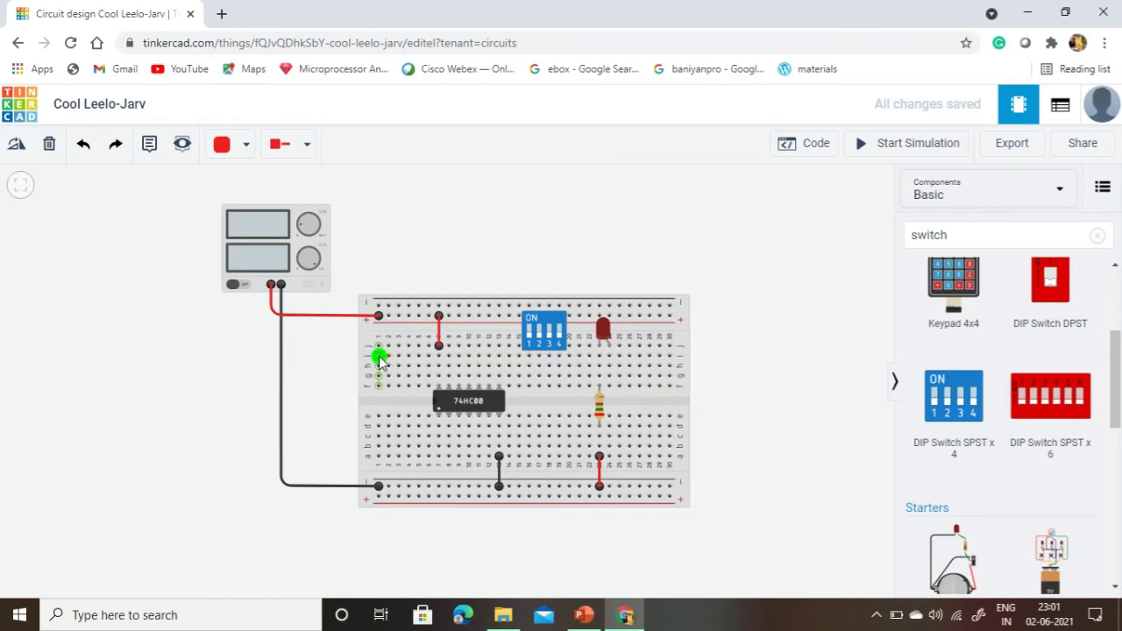
click(245, 145)
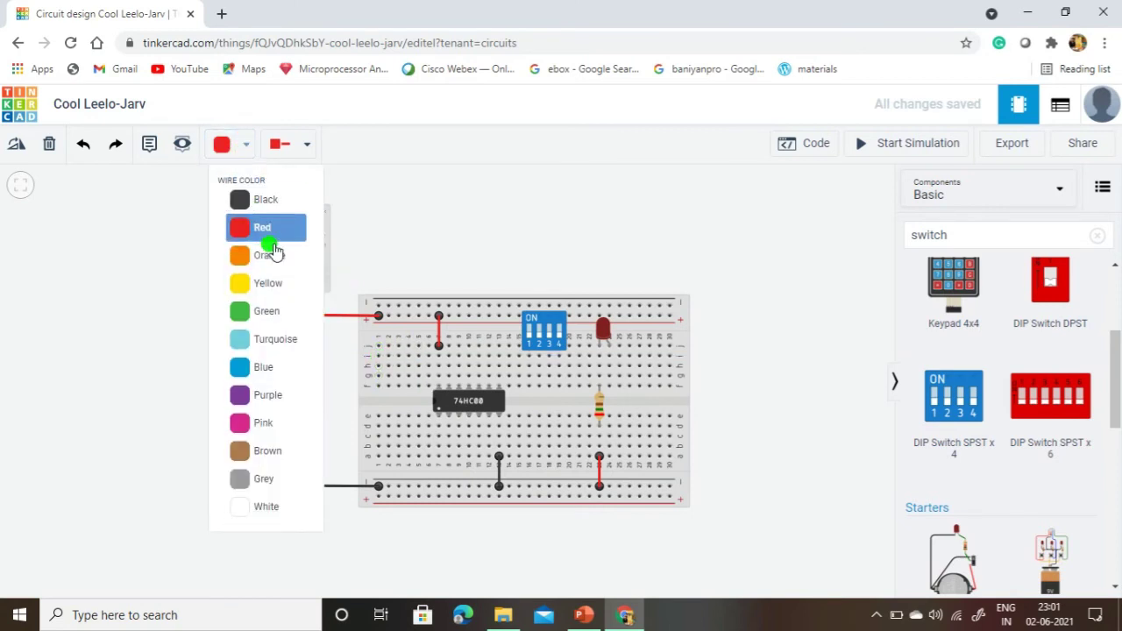
click(269, 310)
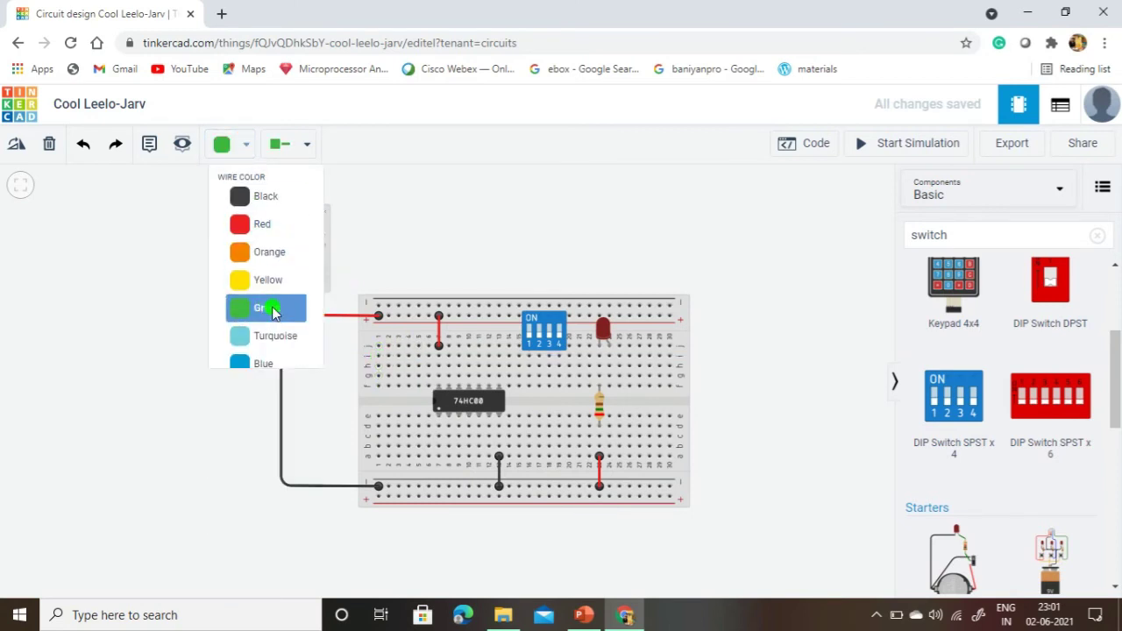
click(527, 355)
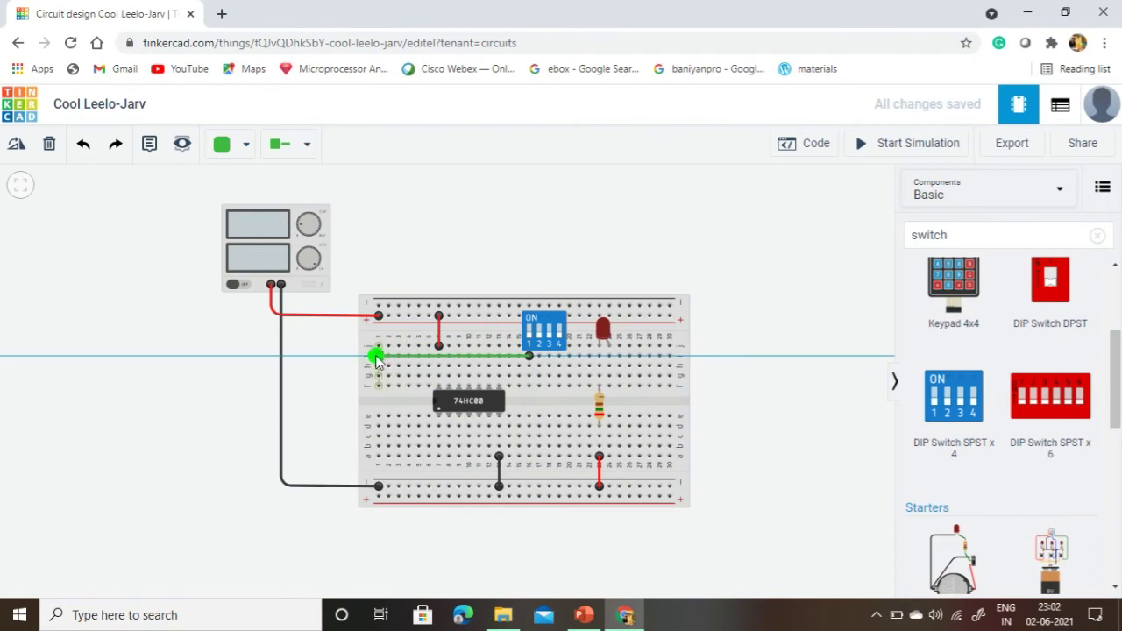
click(375, 356)
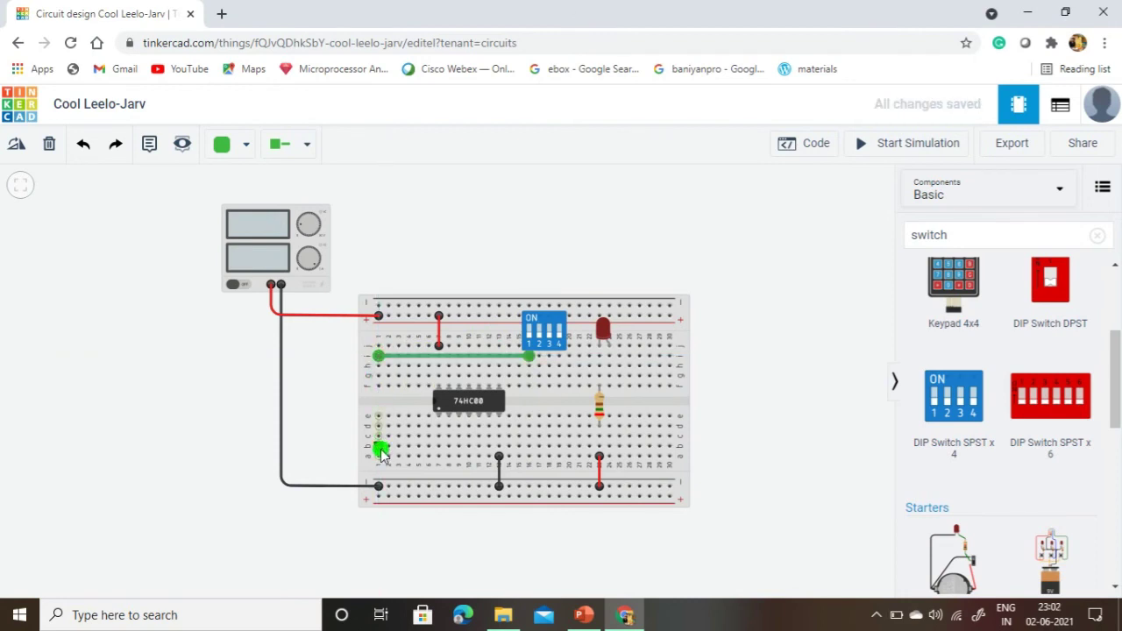
click(379, 386)
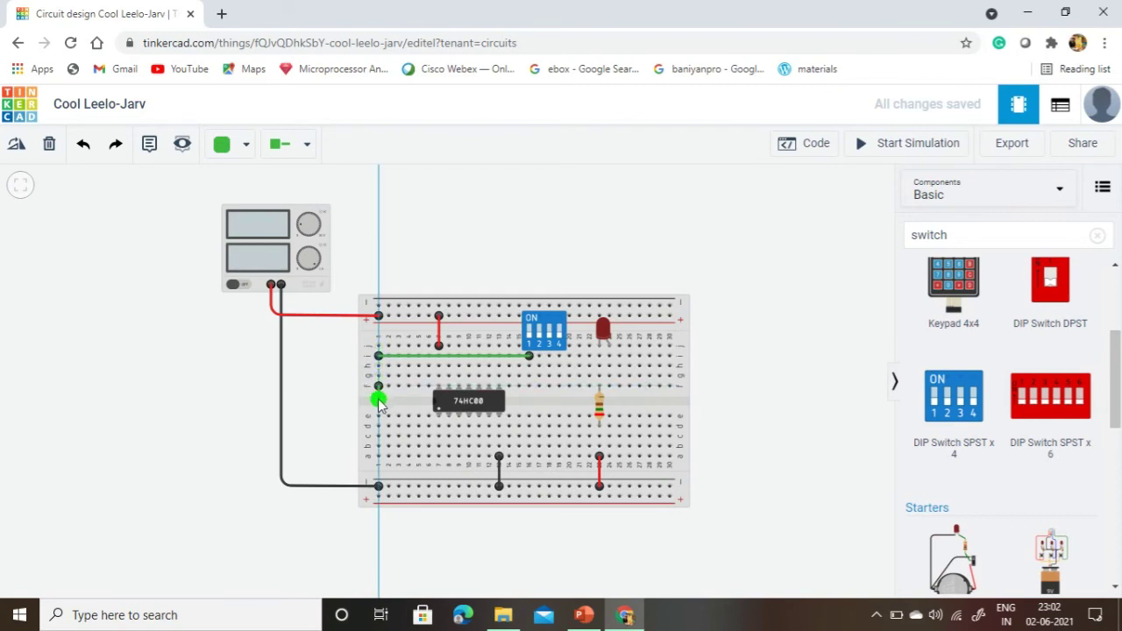
click(377, 456)
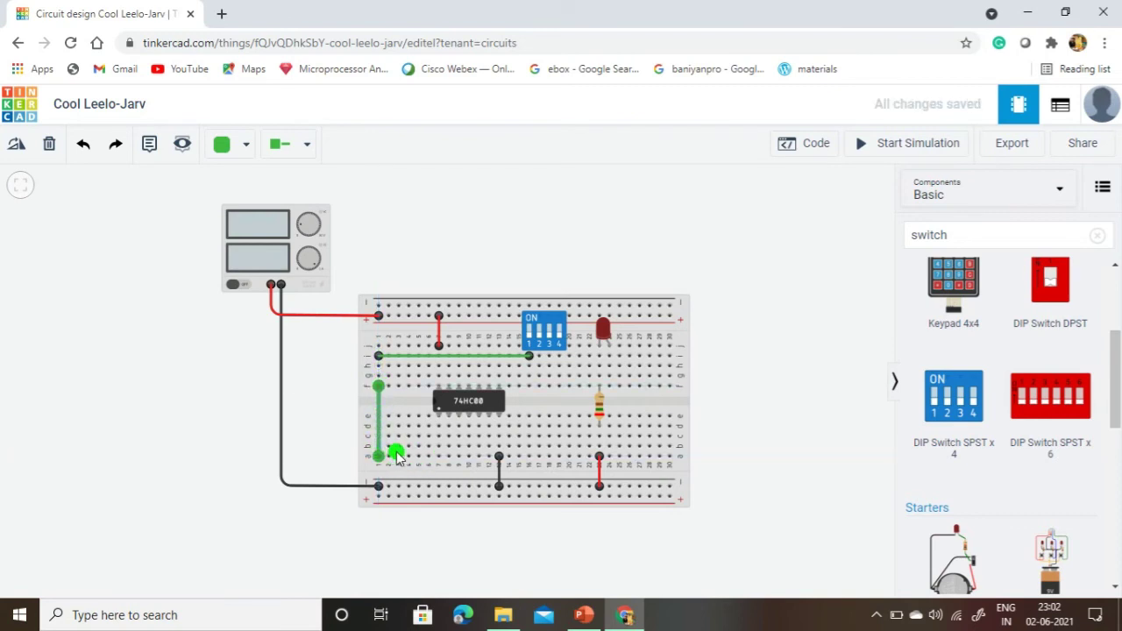
Replace the misplaced left-column wire with one down to row b, then extend right along row b
click(377, 416)
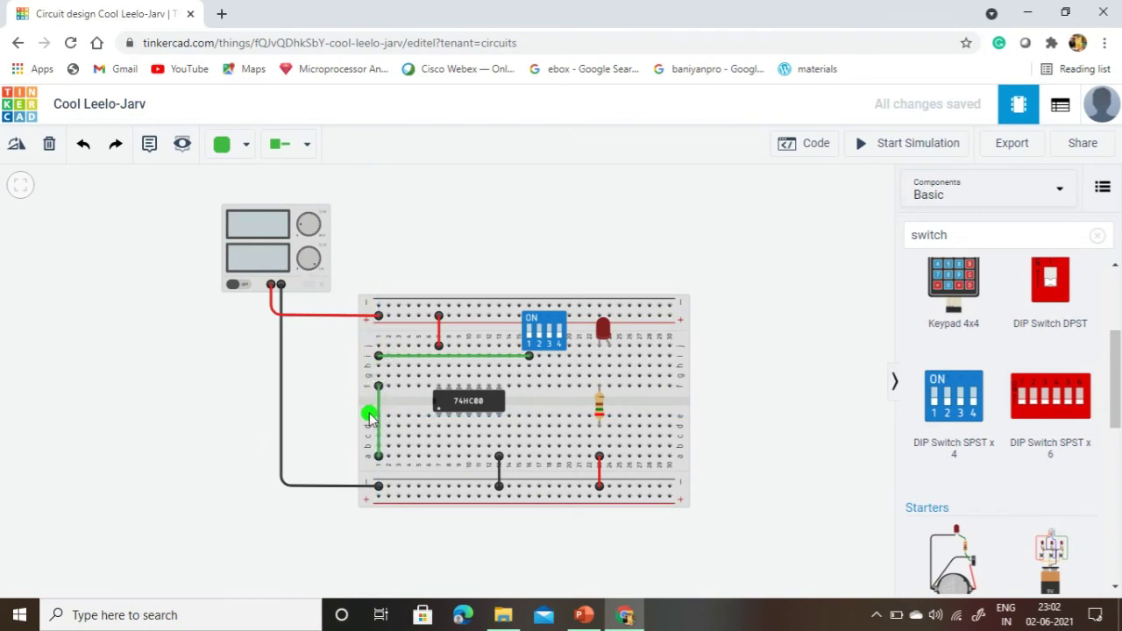
click(379, 417)
key(Delete)
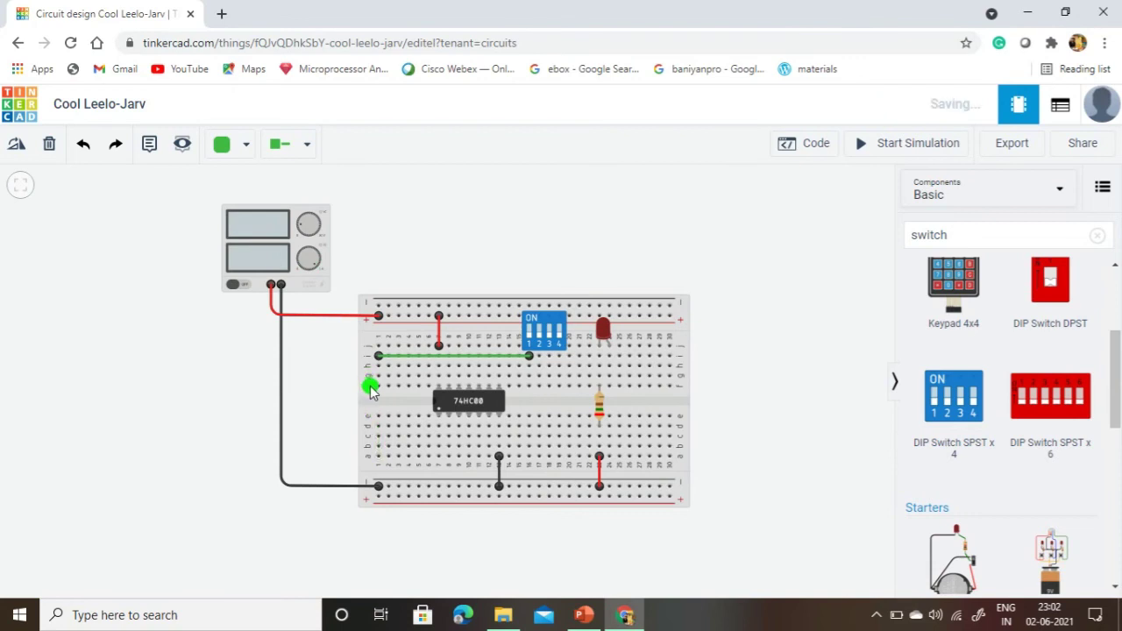
click(375, 388)
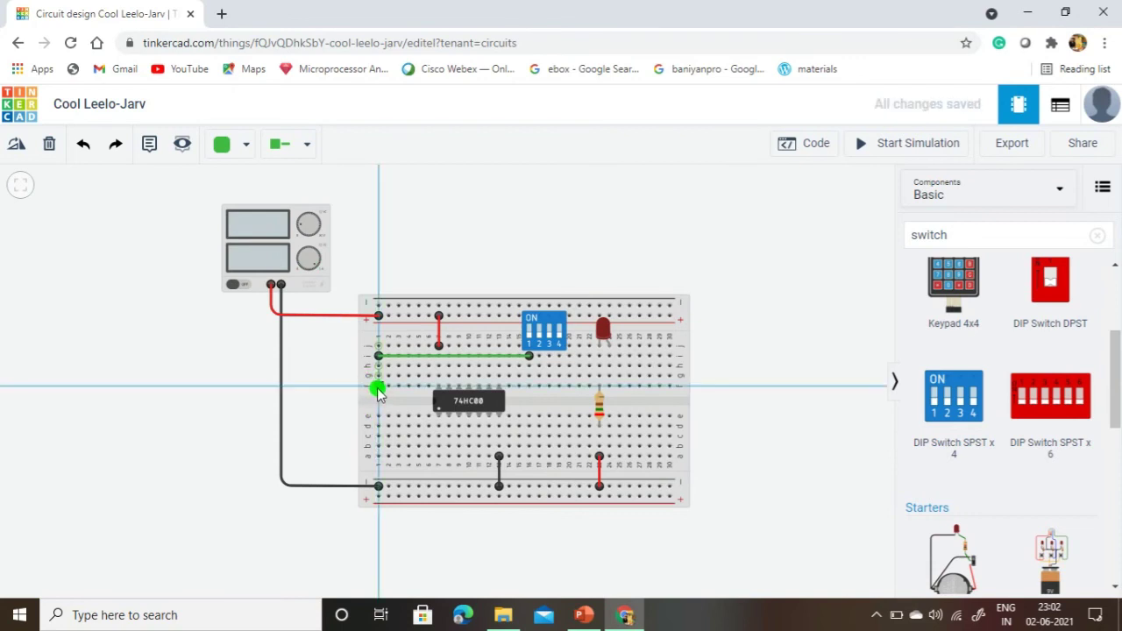
click(376, 450)
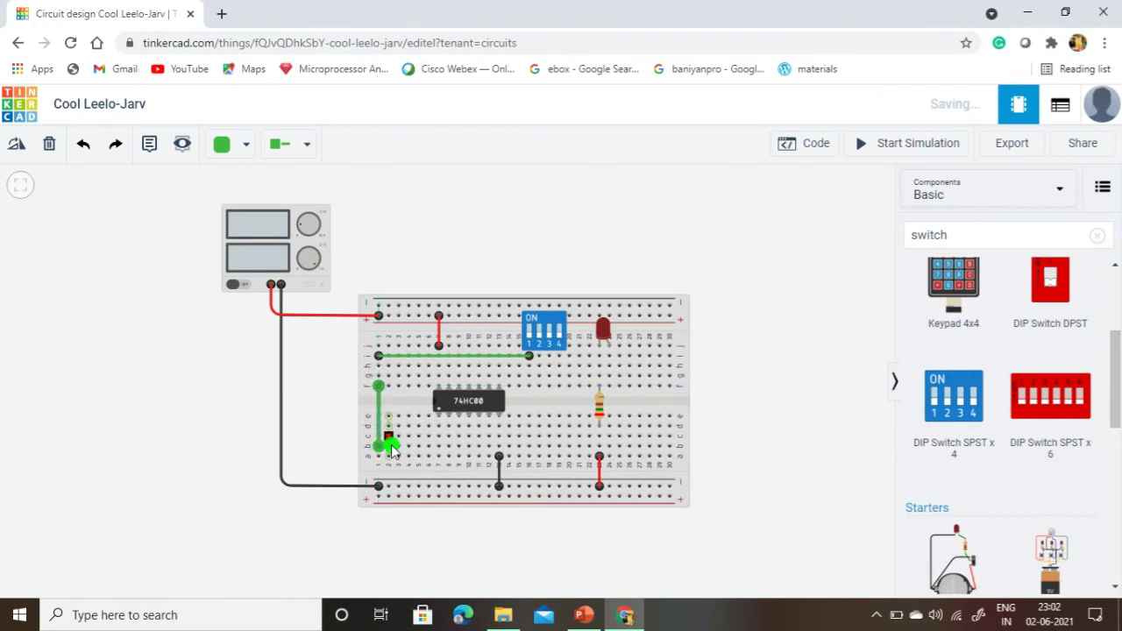
click(377, 456)
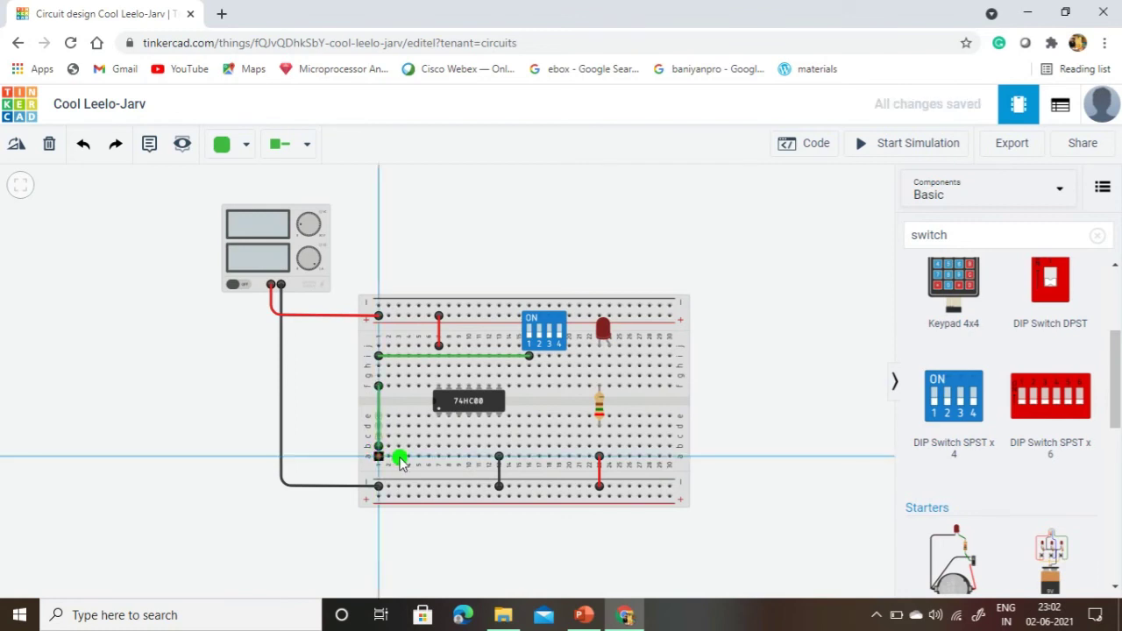
click(437, 457)
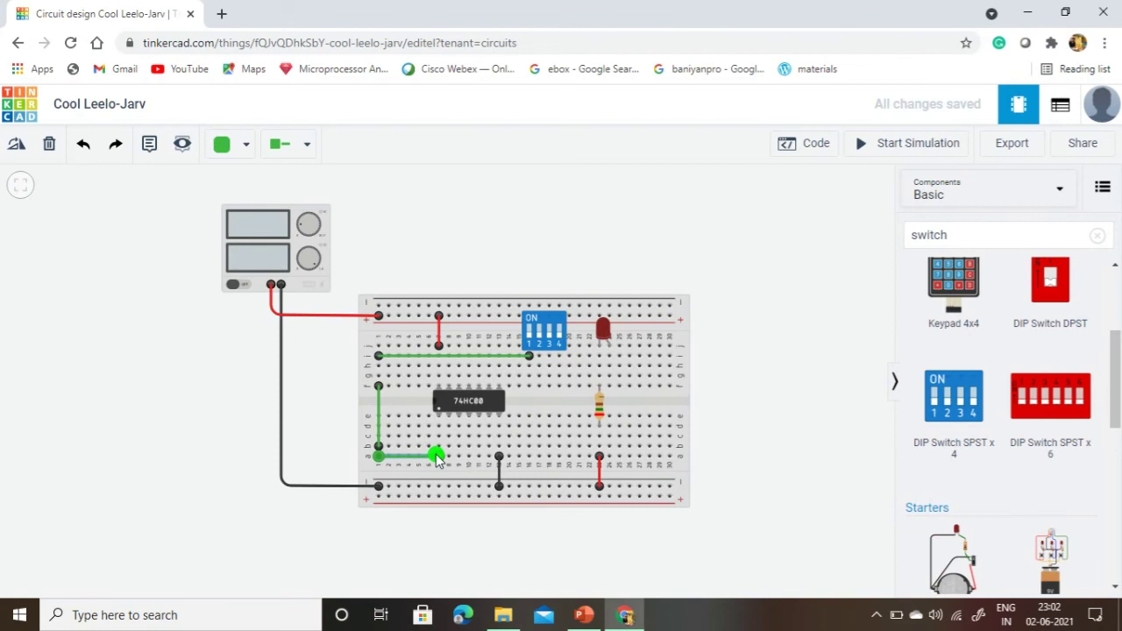
Wire the DIP switch down the second column to the chip's input pin column
click(538, 370)
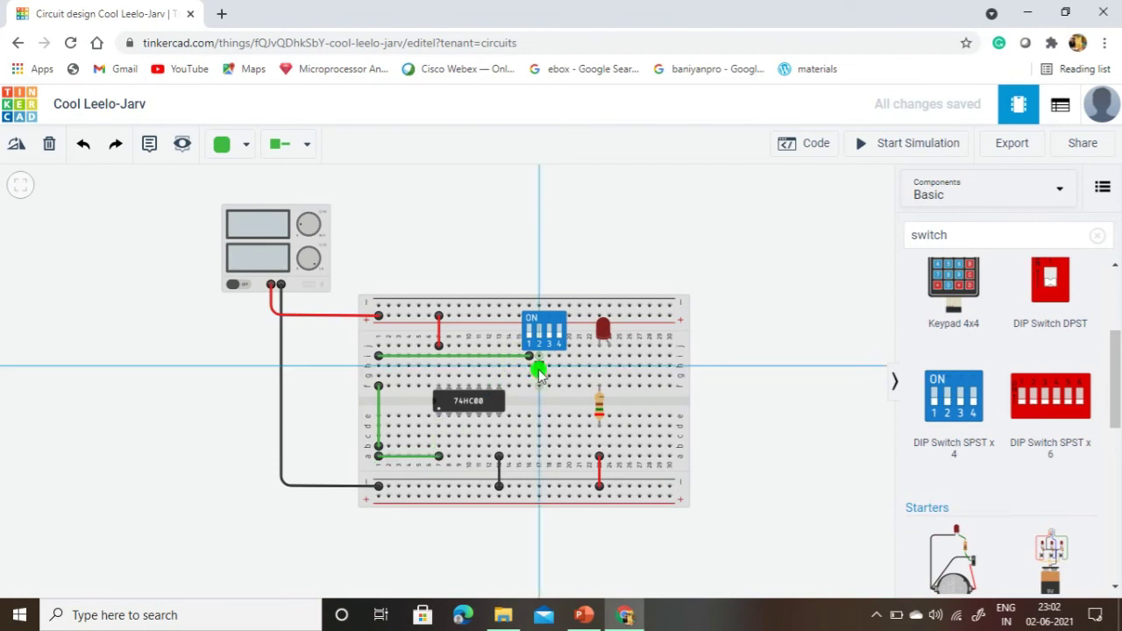
click(399, 366)
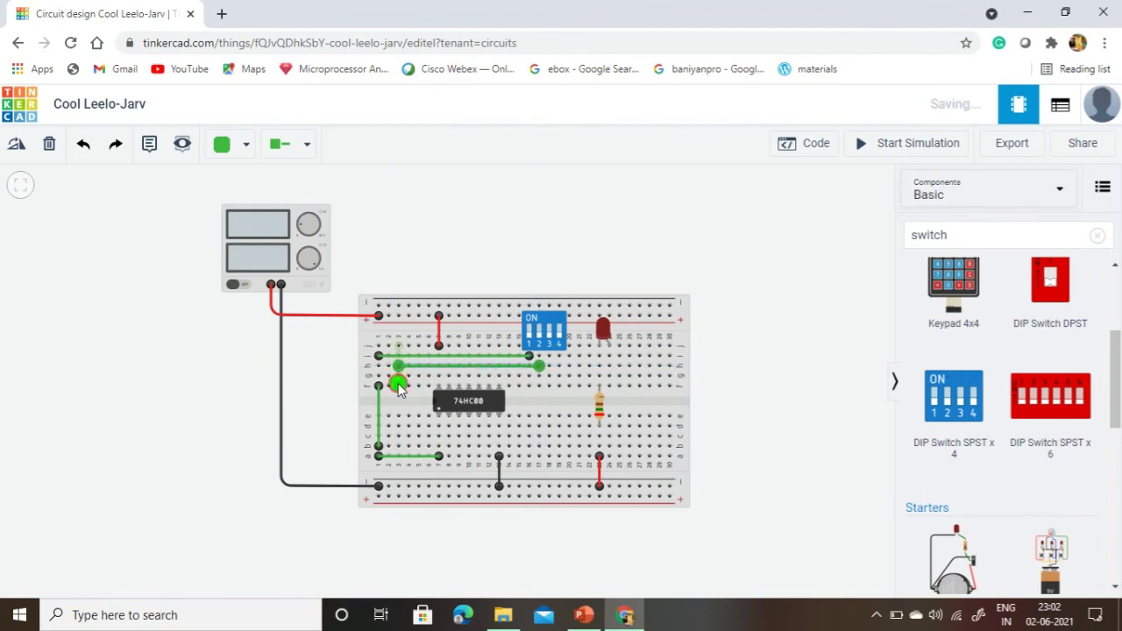
click(398, 385)
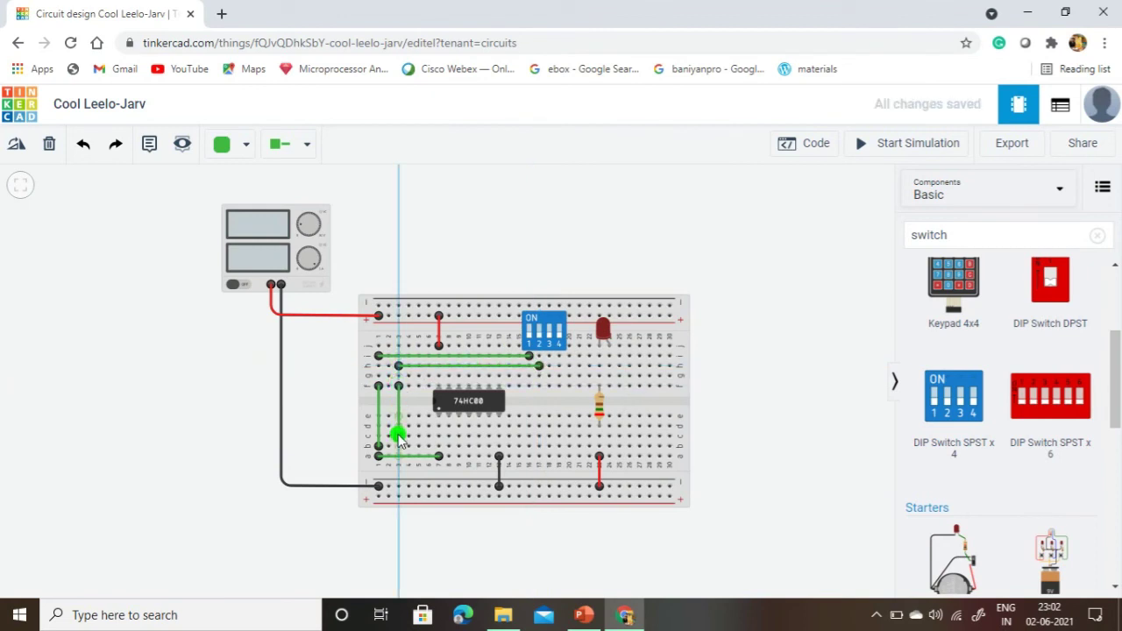
click(398, 445)
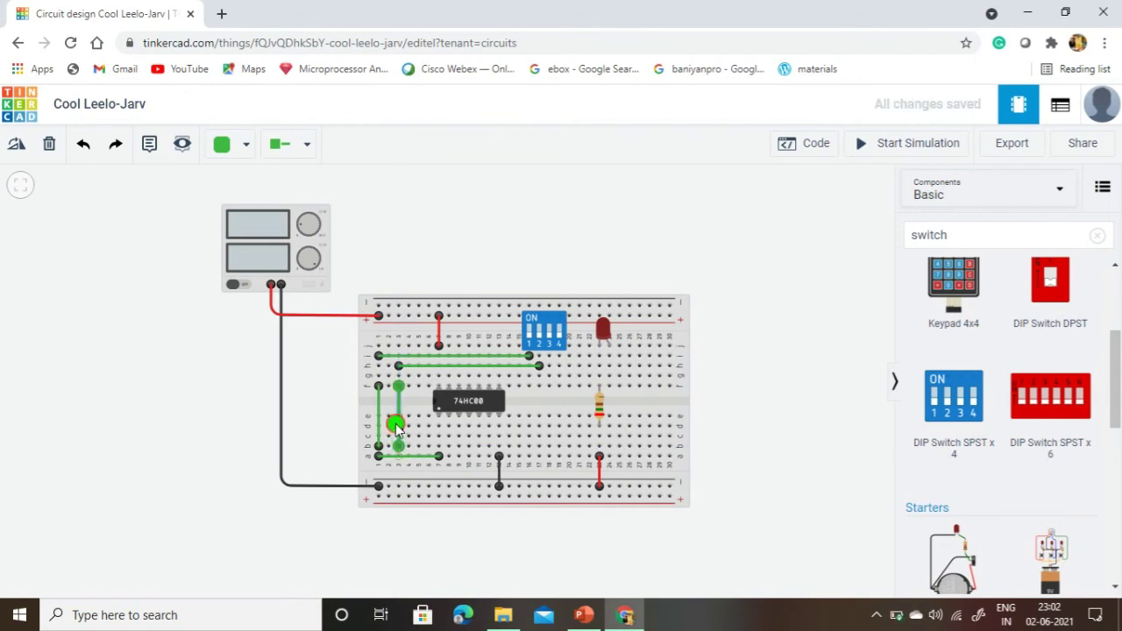
mouse_move(396, 427)
mouse_down()
mouse_move(395, 417)
mouse_move(250, 418)
mouse_move(363, 421)
mouse_move(396, 403)
mouse_move(400, 450)
mouse_move(389, 445)
mouse_move(395, 388)
mouse_move(400, 440)
mouse_up()
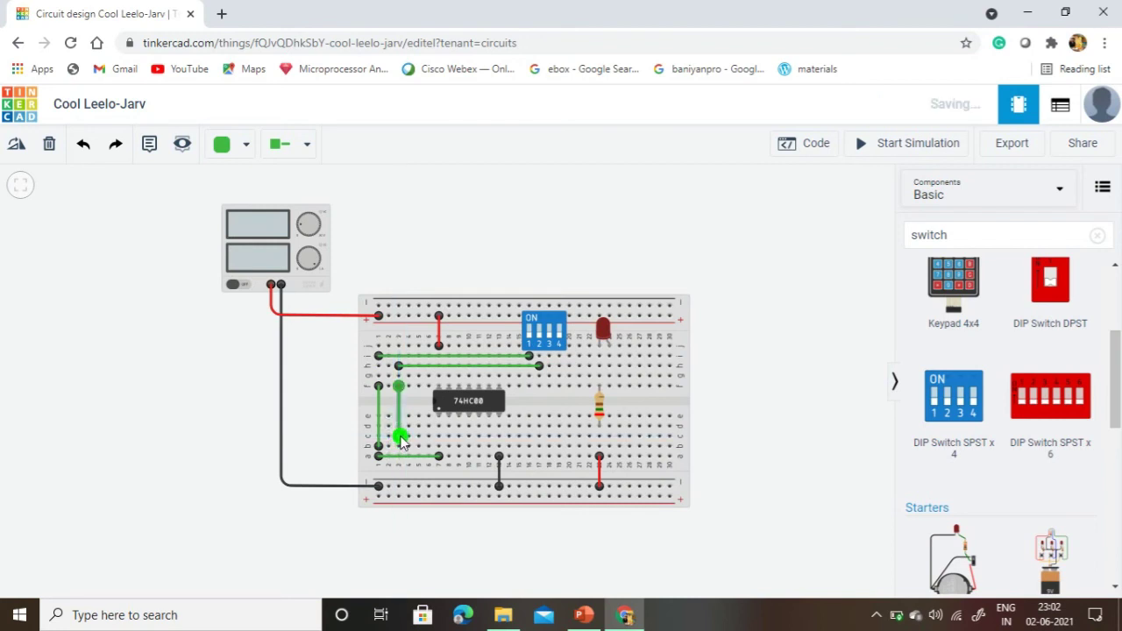
click(399, 445)
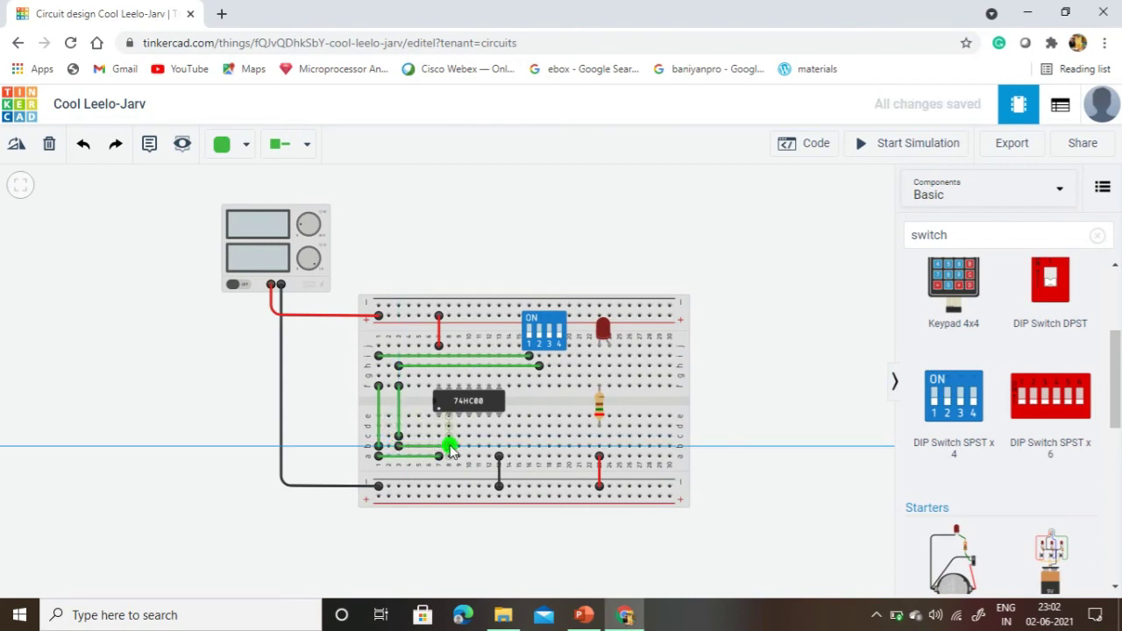
click(450, 446)
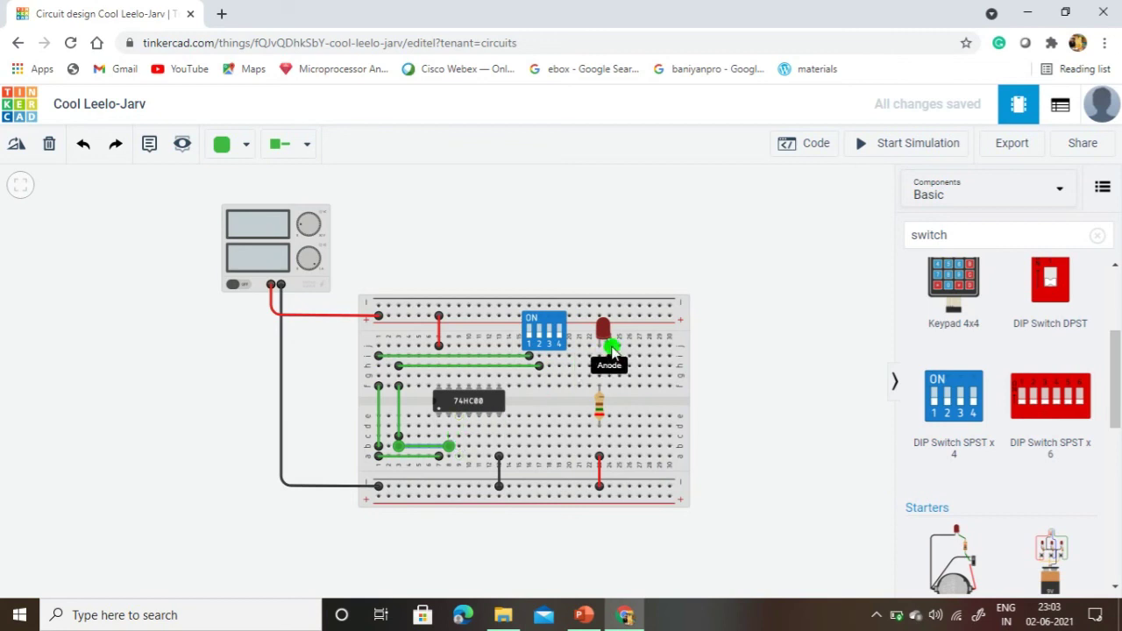
Connect the chip's output pin to the resistor, and jumper the resistor up to the LED row
click(457, 436)
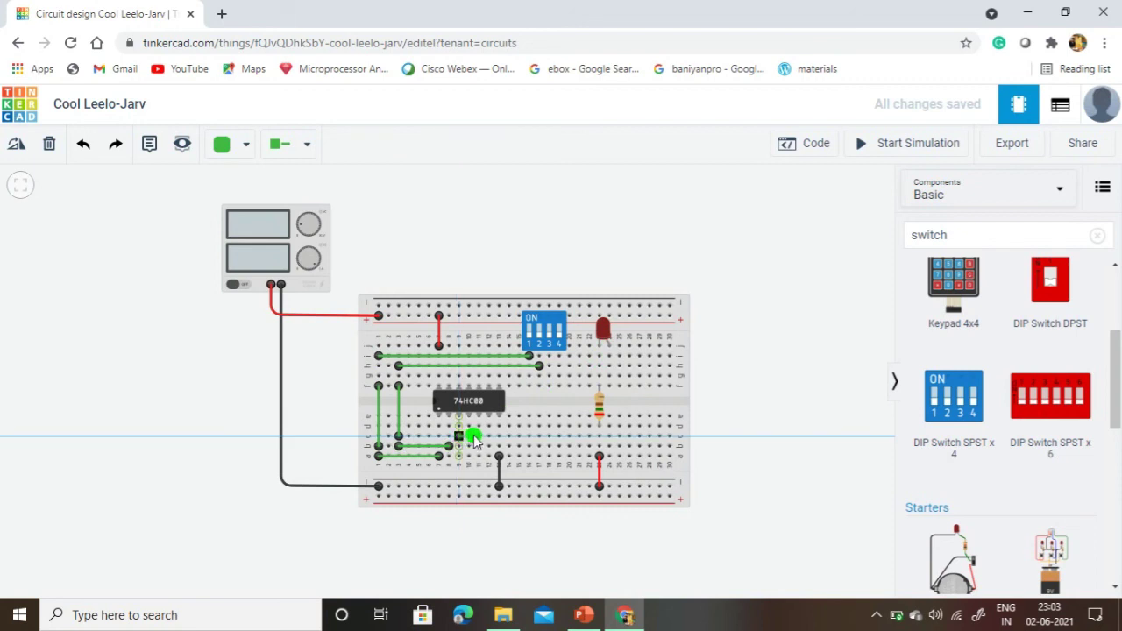
click(611, 438)
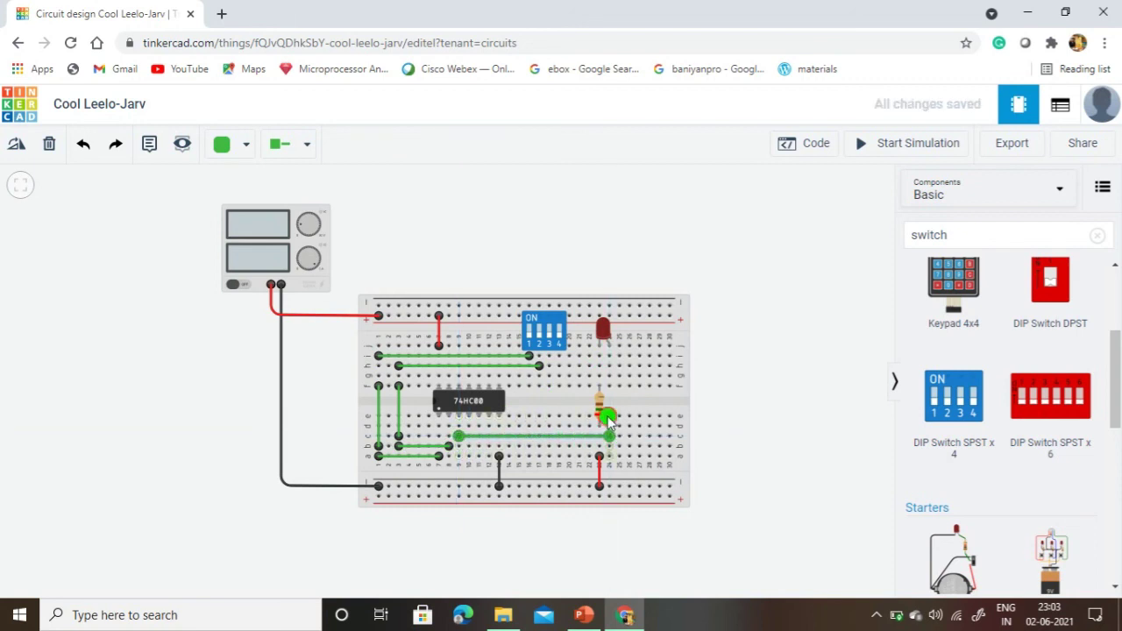
click(609, 385)
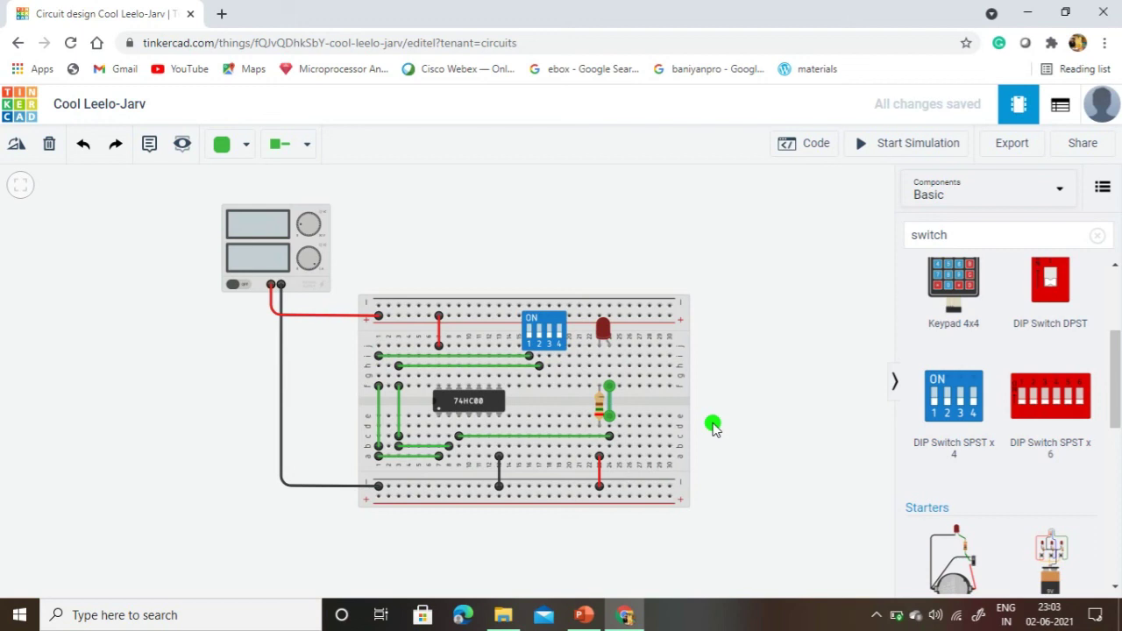
Change the design title from 'Cool Leelo-Jarv' to 'NAND Gate'
click(133, 94)
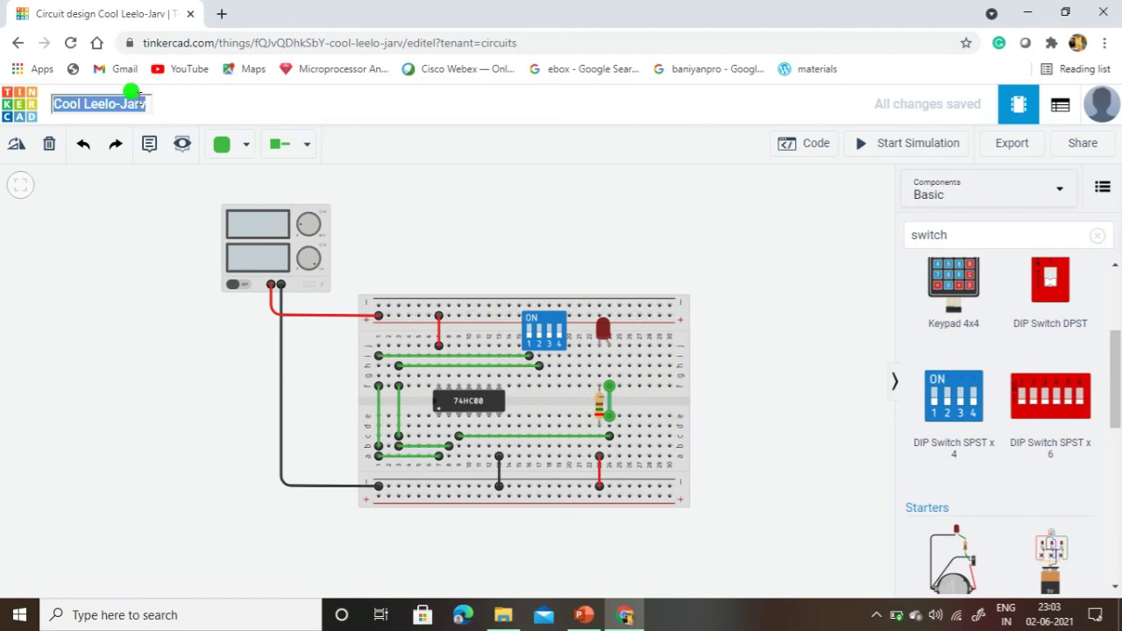
text(NAND Gate)
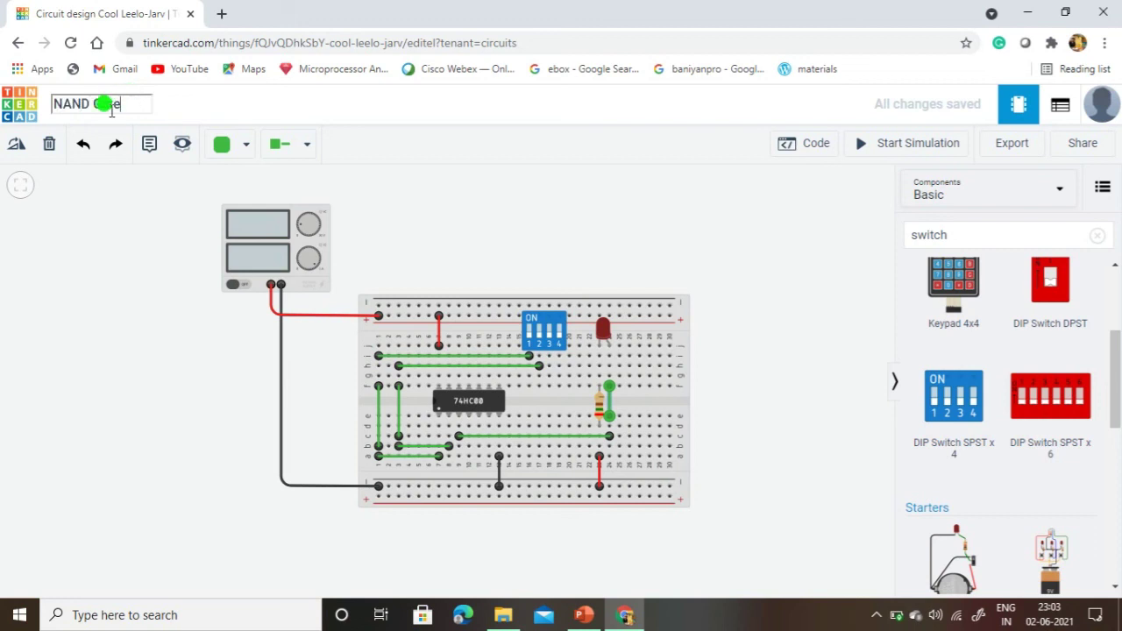
click(135, 256)
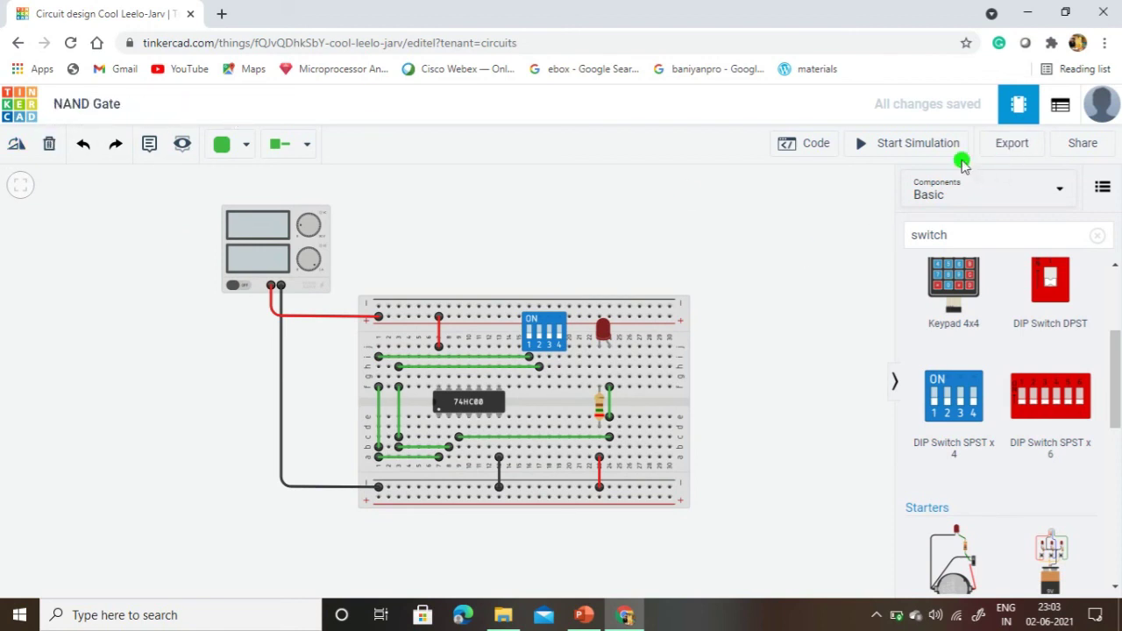
Start the simulation and turn on DIP switch 1, dimming the LED as current drops to 31.9 µA
click(932, 150)
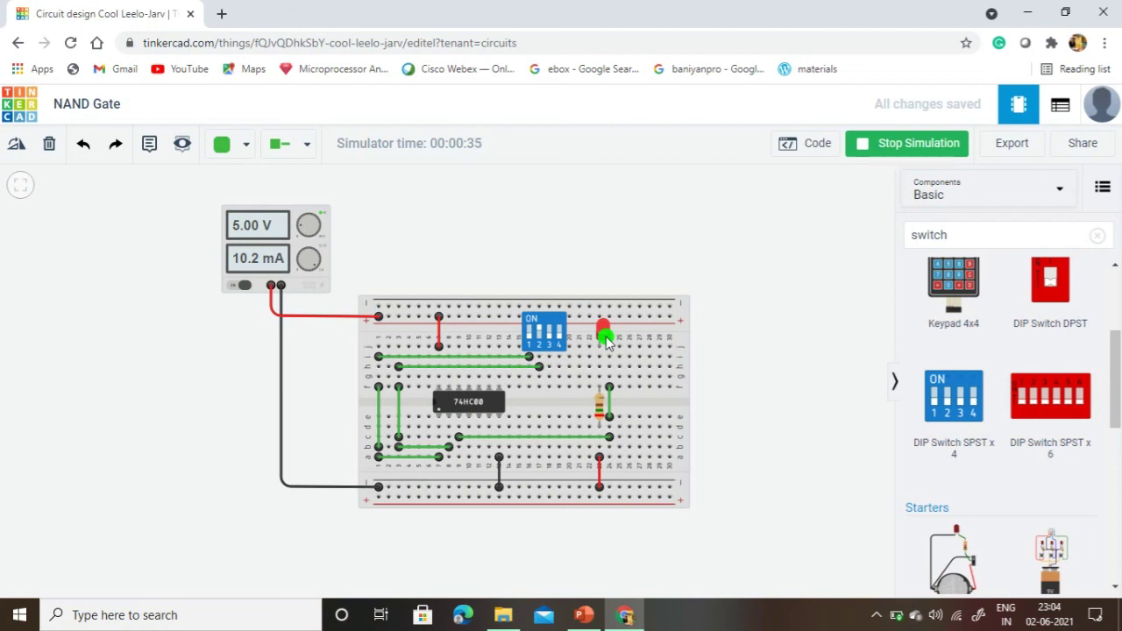
click(528, 335)
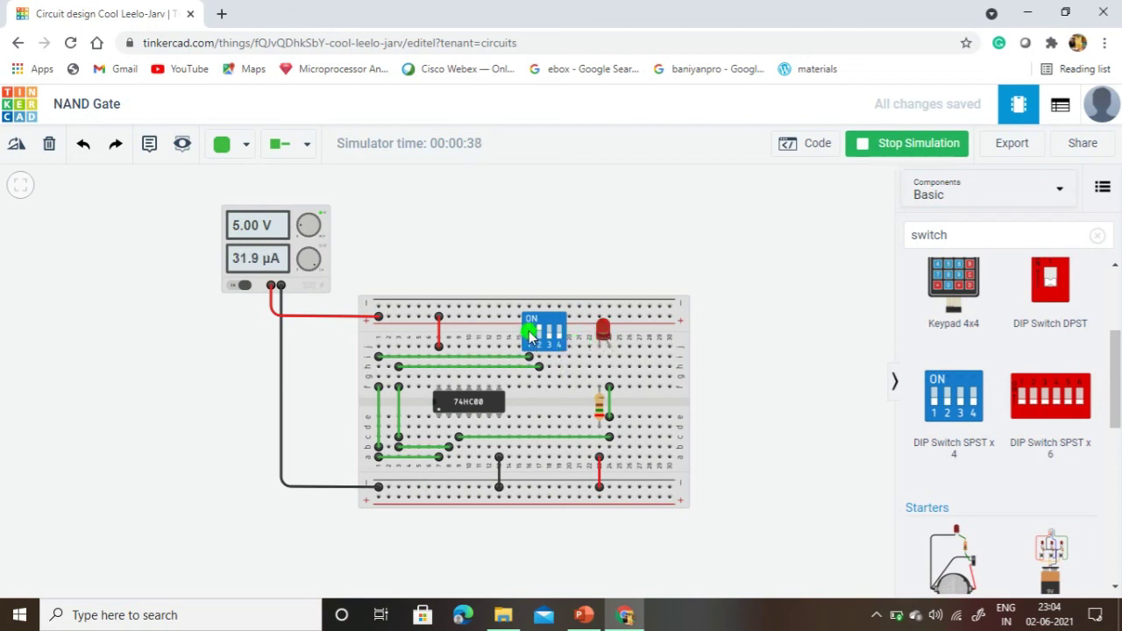